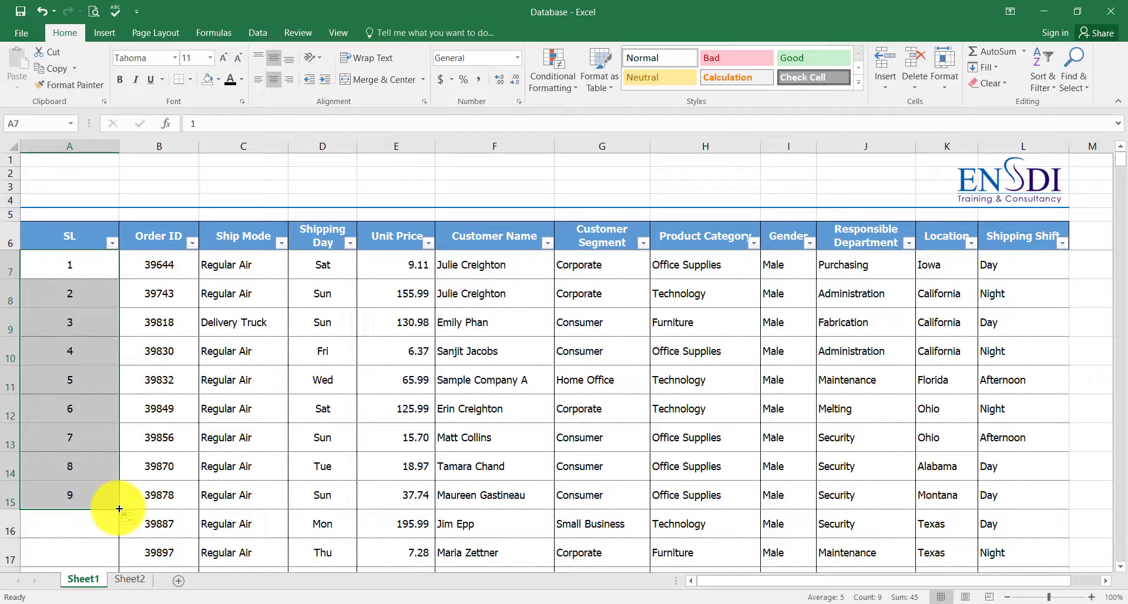
- Extend the serial numbers in the SL column down to the last record of the table
{"action": "double_click", "coordinate": [120, 509]}
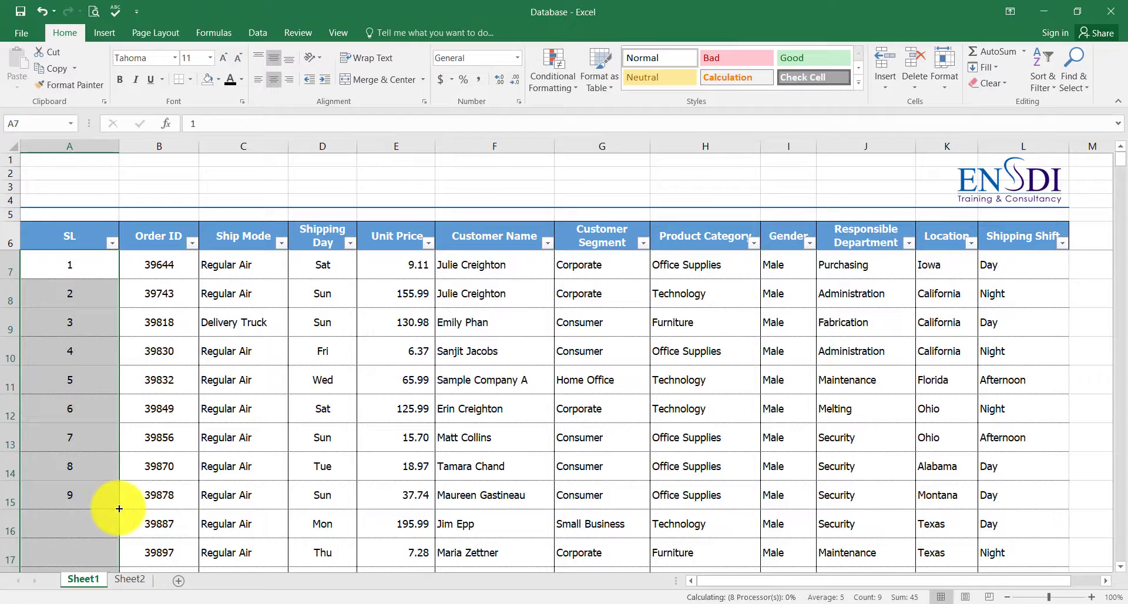
{"action": "scroll", "coordinate": [94, 481], "scroll_direction": "down", "scroll_amount": 9}
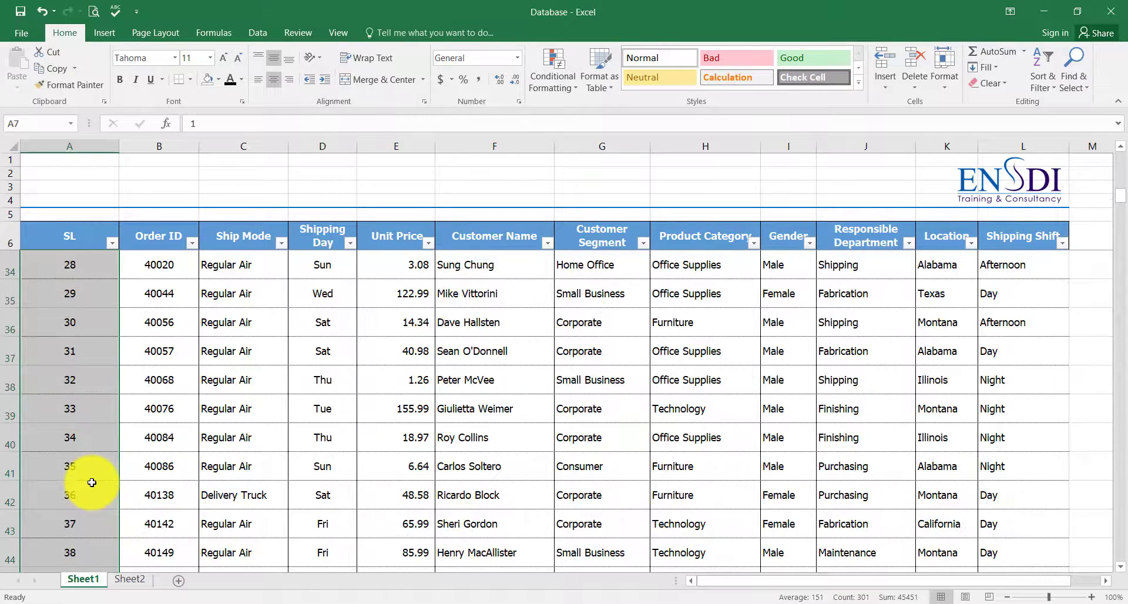
{"action": "scroll", "coordinate": [92, 481], "scroll_direction": "up", "scroll_amount": 9}
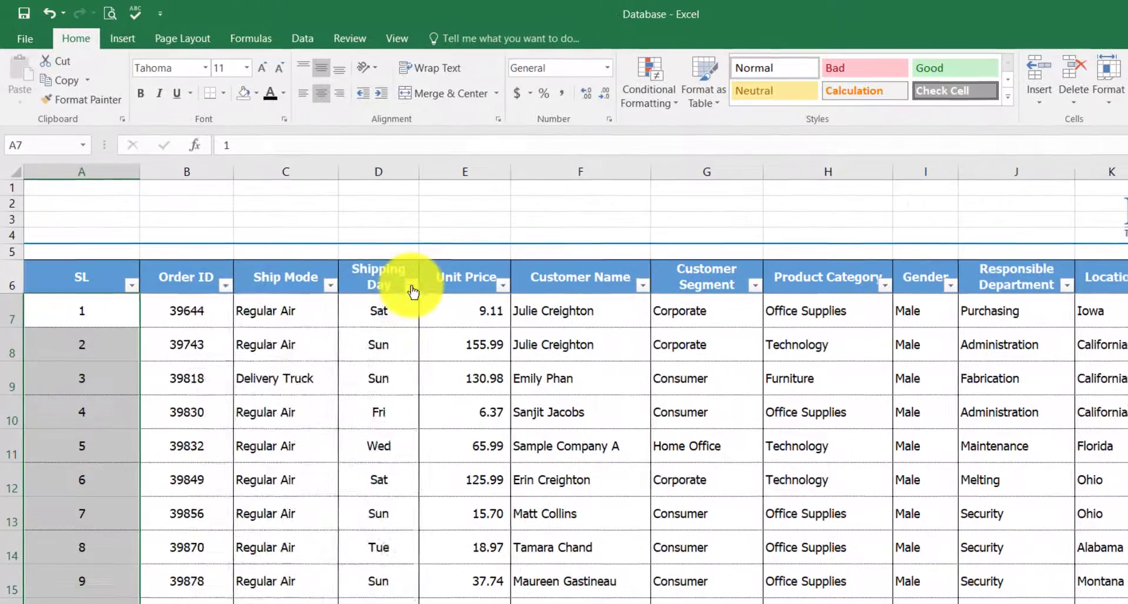
- Filter the Shipping Day column to show only the Sun records
{"action": "left_click", "coordinate": [372, 259]}
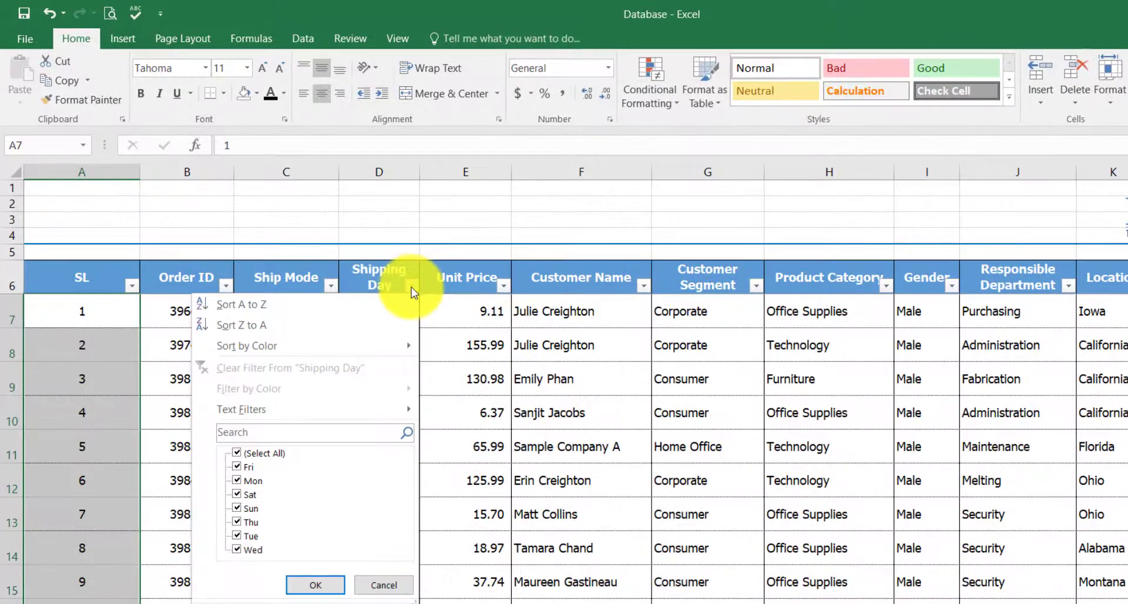
{"action": "left_click", "coordinate": [269, 455]}
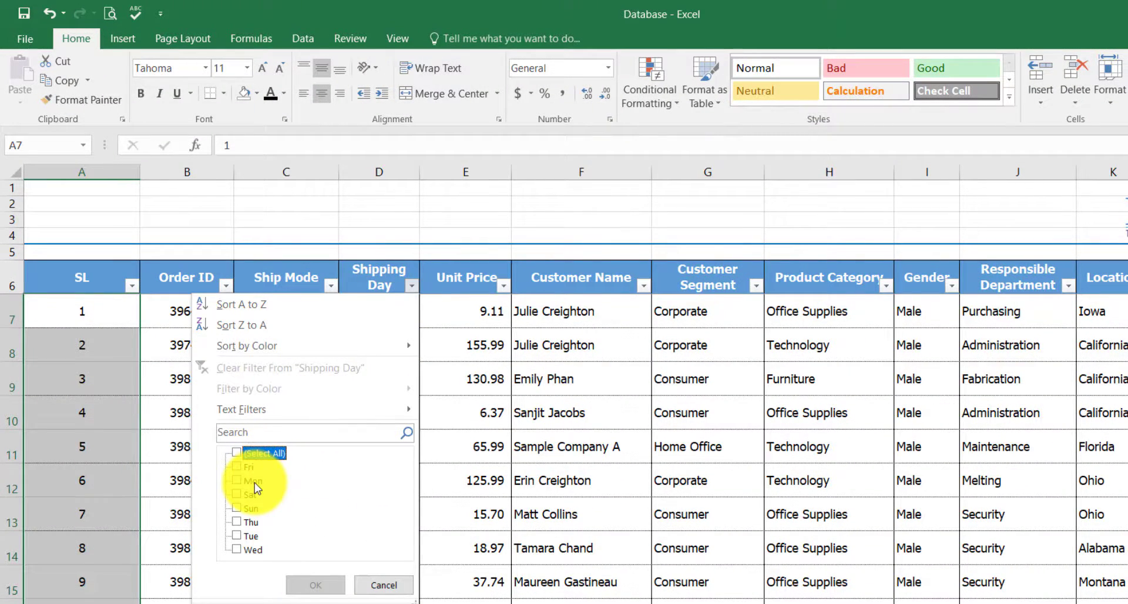
{"action": "left_click", "coordinate": [252, 508]}
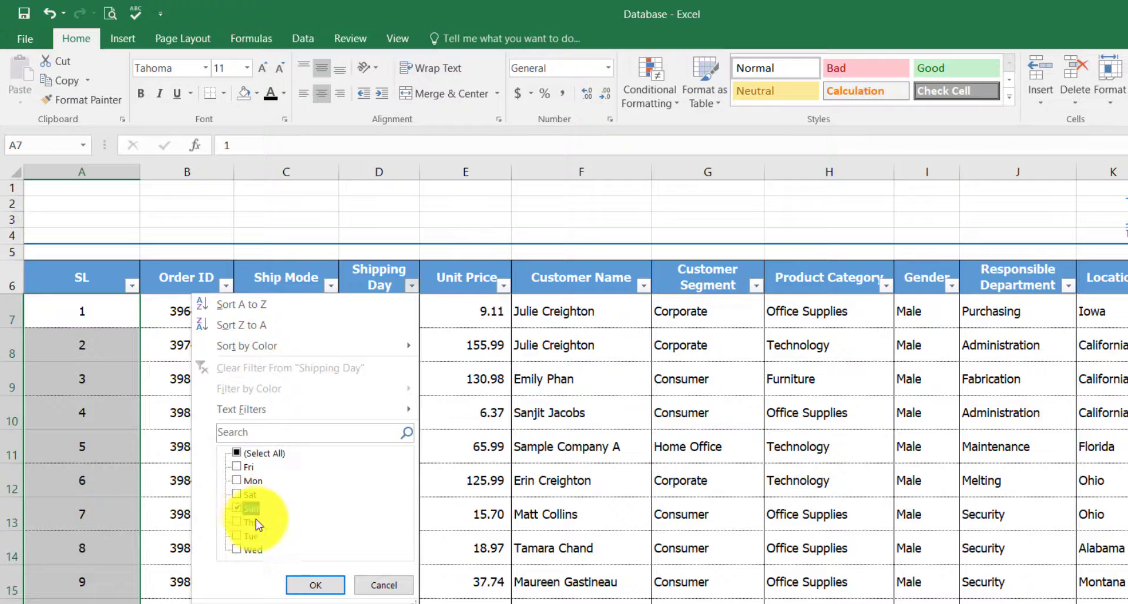
{"action": "left_click", "coordinate": [306, 585]}
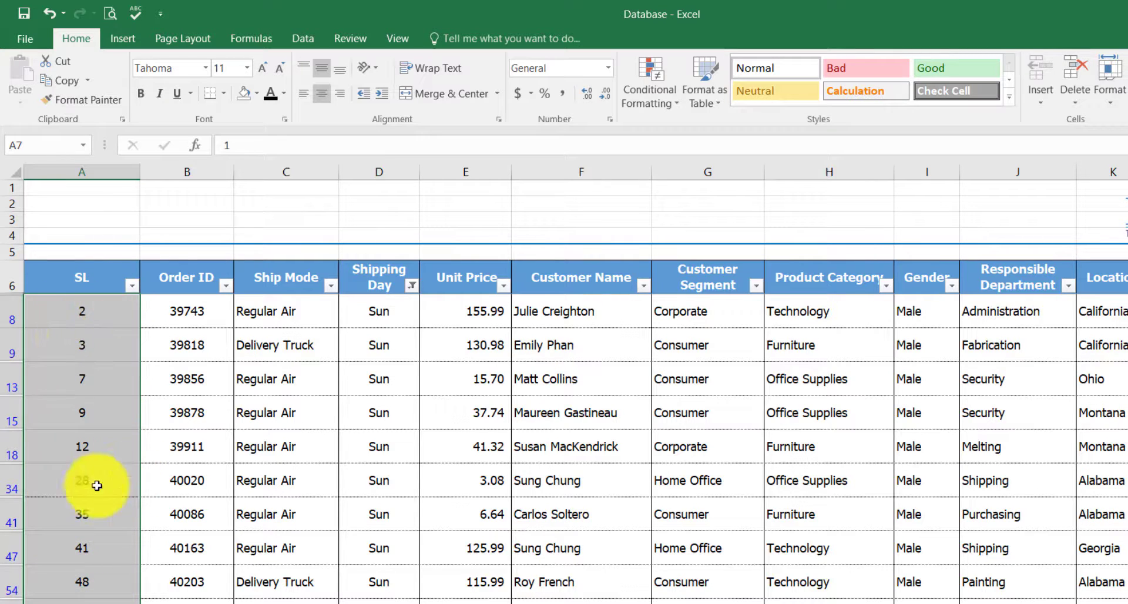
- Enter 1 as the serial number of the first filtered record, in cell A8
{"action": "left_click", "coordinate": [69, 308]}
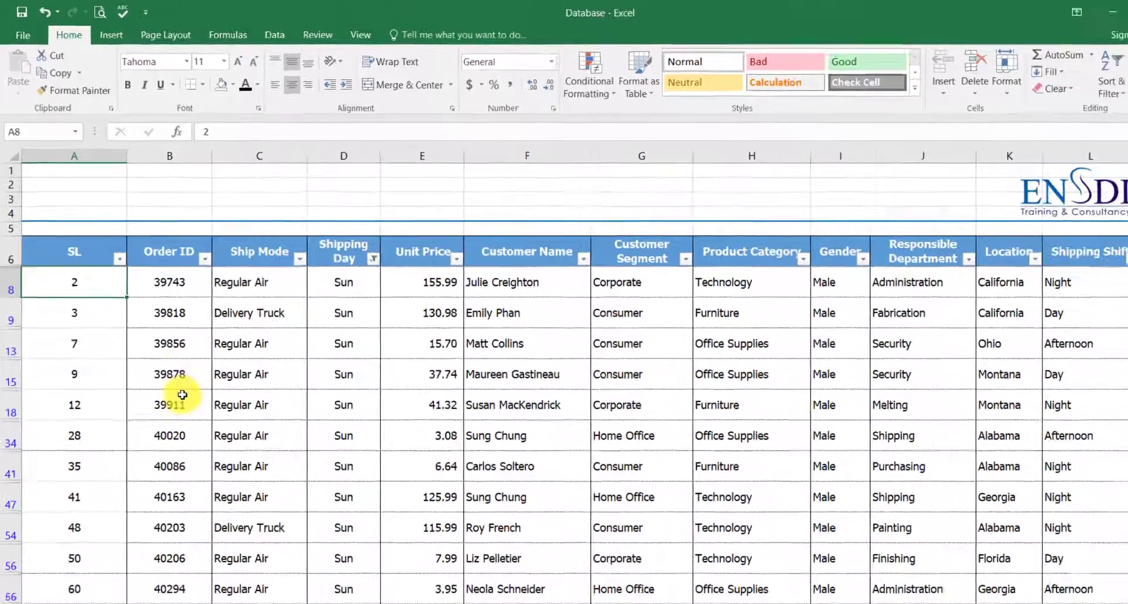
{"action": "type", "text": "1"}
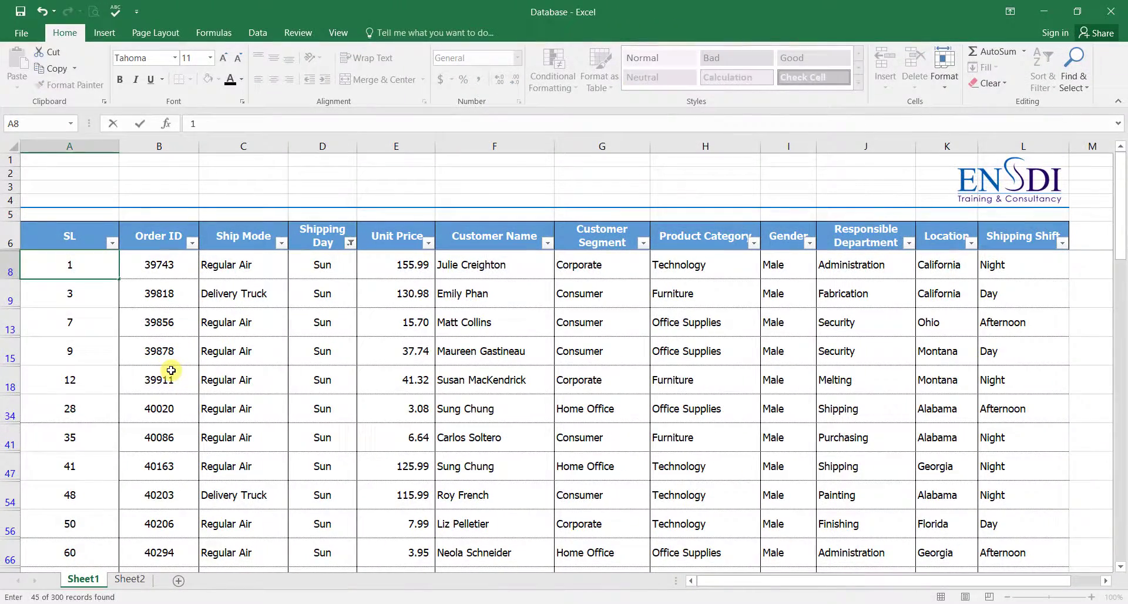
{"action": "key", "text": "Return"}
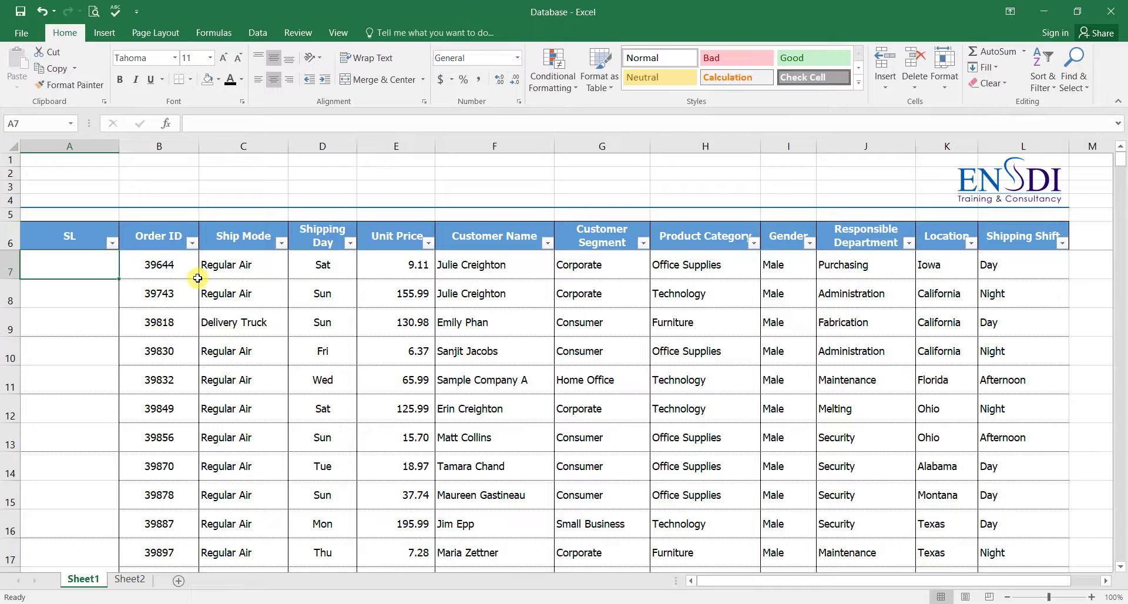
{"action": "left_click", "coordinate": [160, 146]}
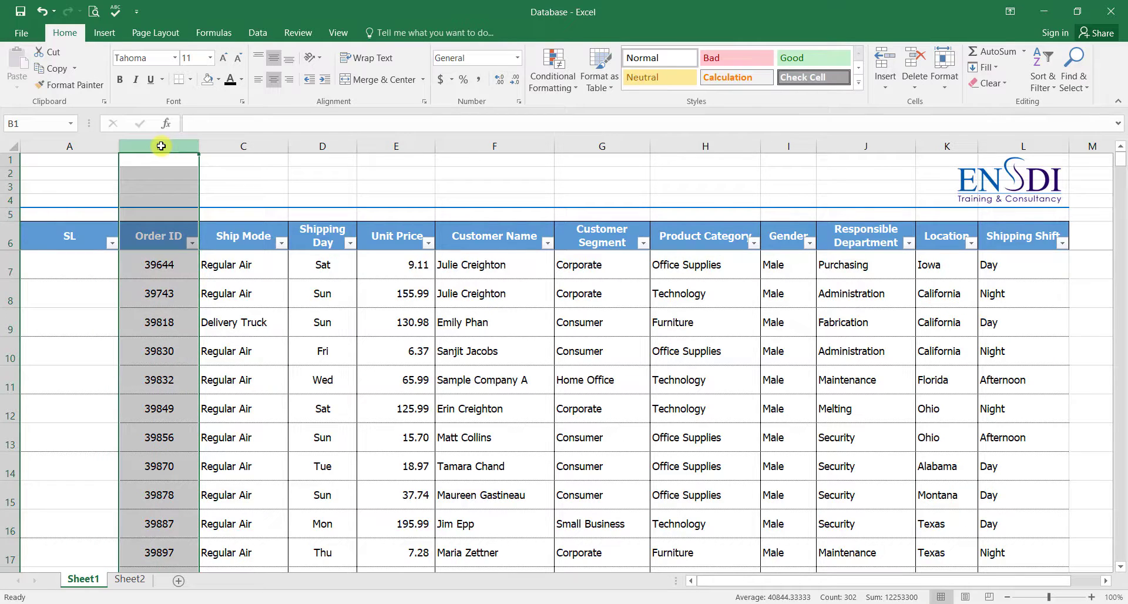
{"action": "left_click_drag", "start_coordinate": [161, 145], "coordinate": [967, 146]}
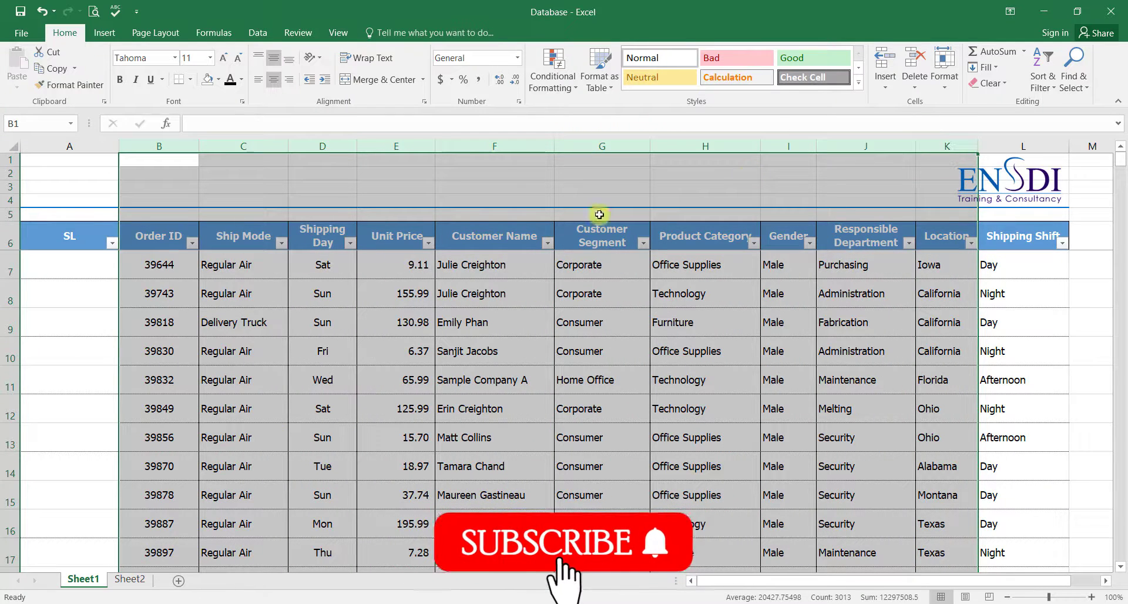
{"action": "left_click", "coordinate": [246, 286]}
- Hide the Order ID column and undo the hiding
{"action": "left_click", "coordinate": [147, 145]}
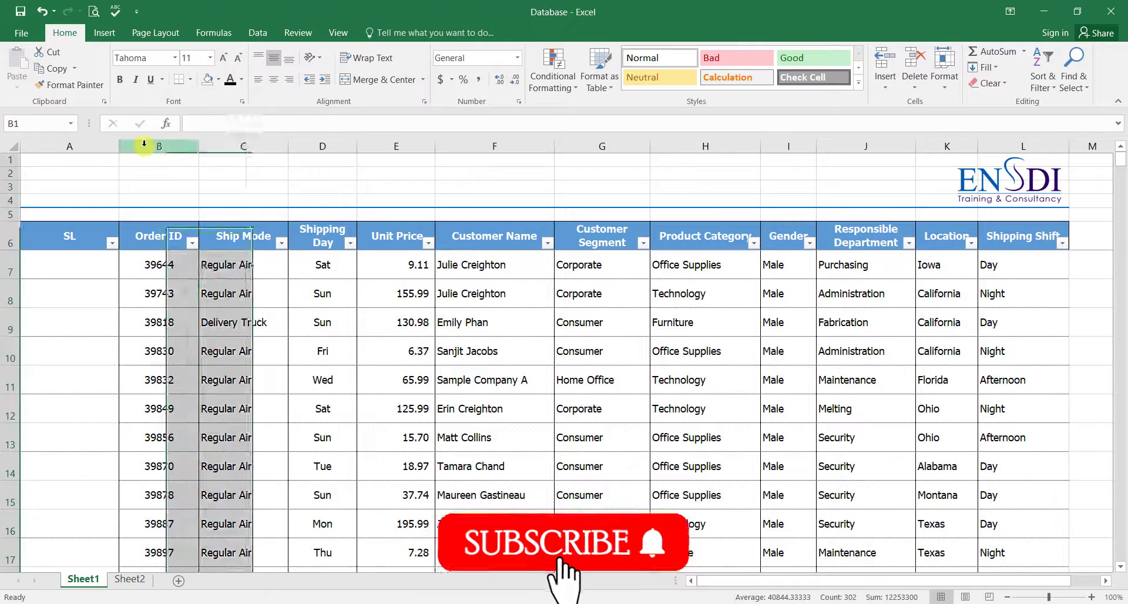
{"action": "right_click", "coordinate": [147, 146]}
{"action": "left_click", "coordinate": [173, 336]}
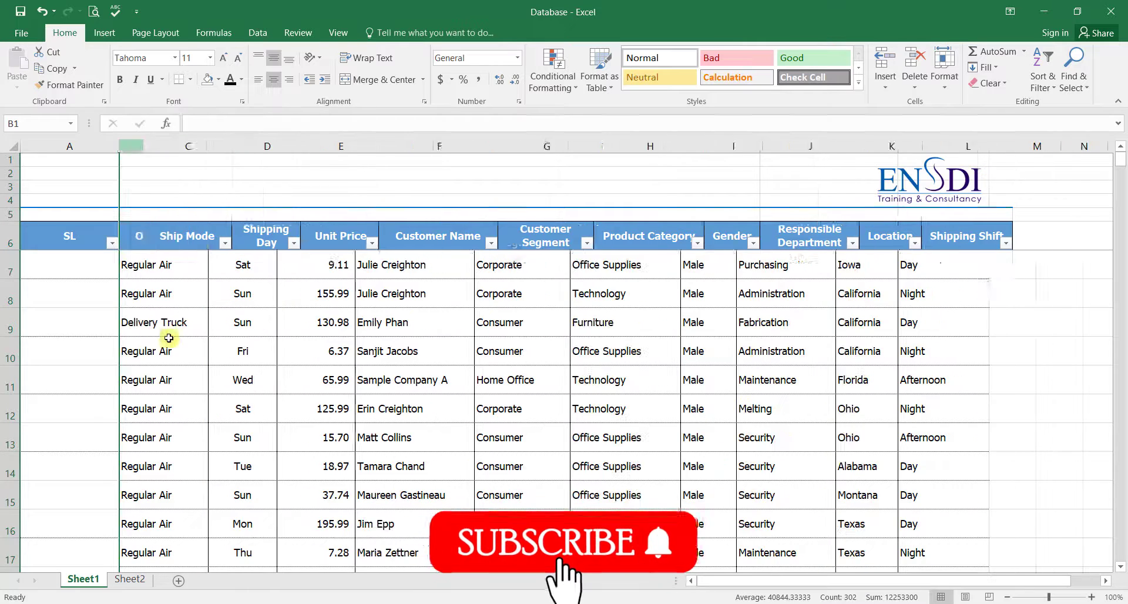
{"action": "left_click", "coordinate": [161, 145]}
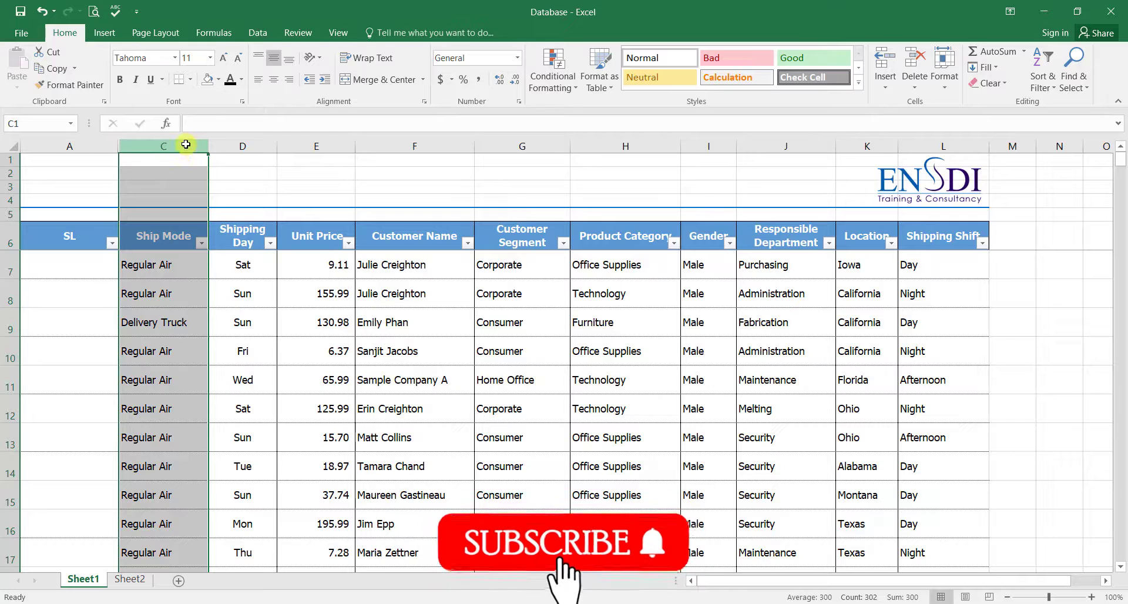
{"action": "left_click", "coordinate": [42, 11]}
{"action": "left_click", "coordinate": [179, 343]}
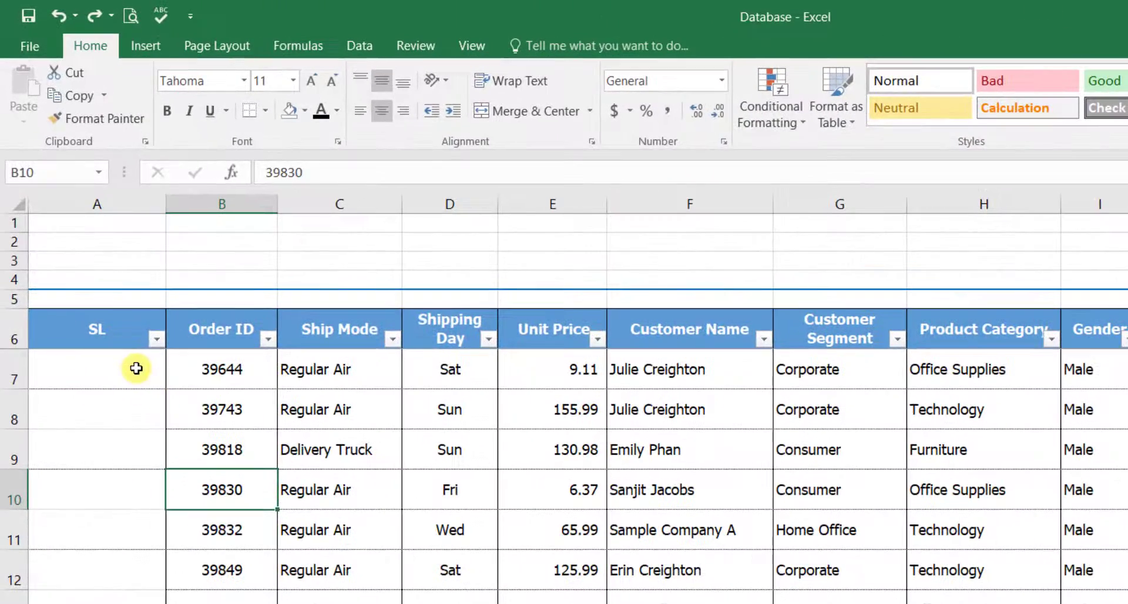
- Start a SUBTOTAL formula in cell A7 of the SL column with function number 2 (COUNT)
{"action": "left_click", "coordinate": [136, 368]}
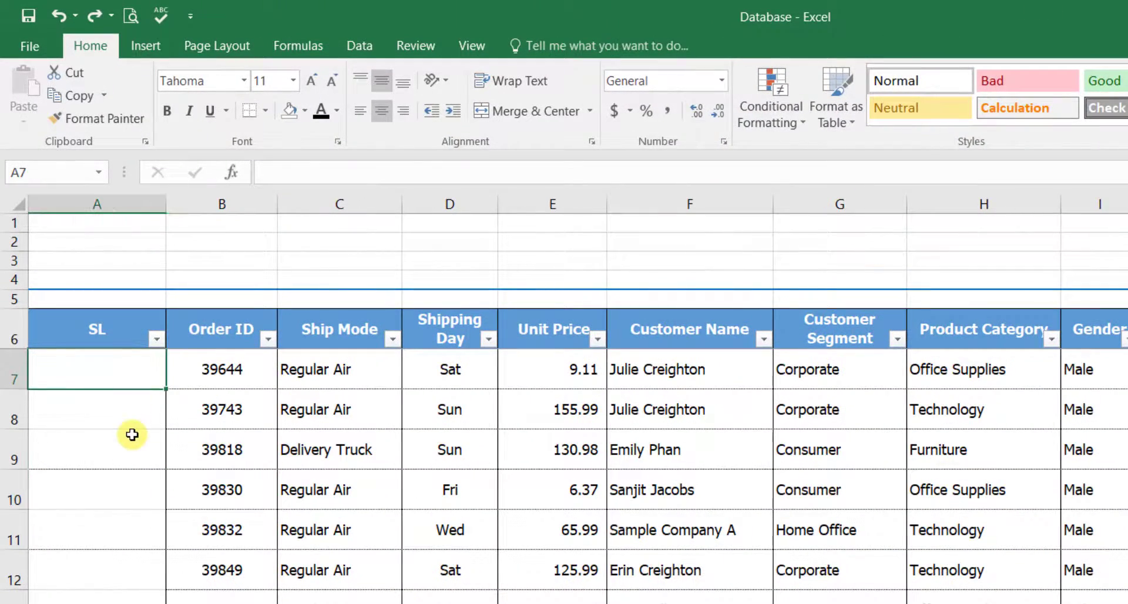
{"action": "type", "text": "="}
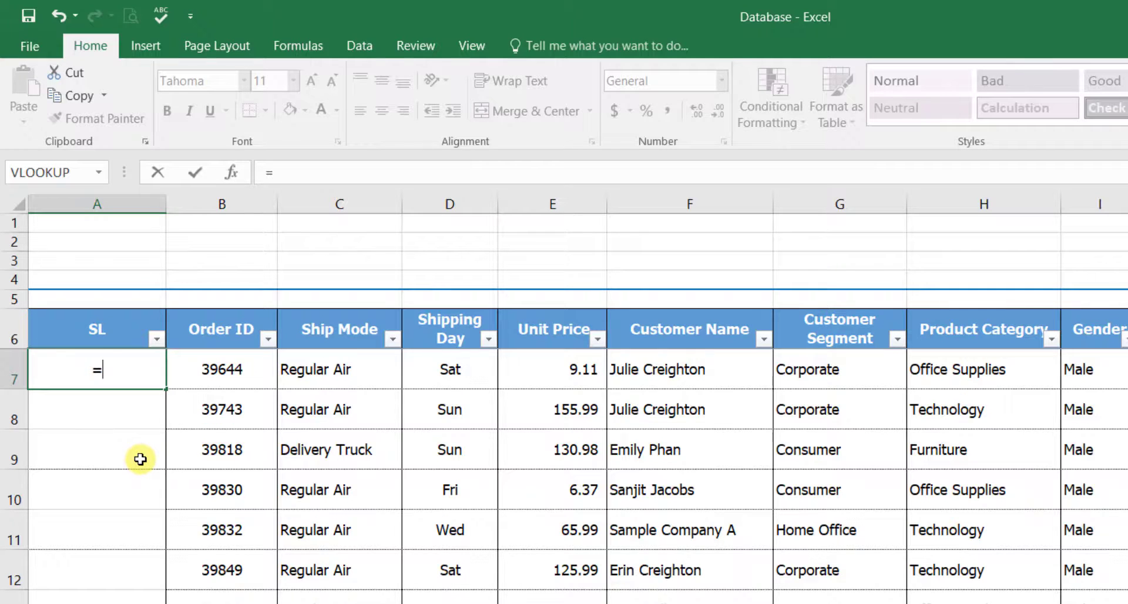
{"action": "type", "text": "sub"}
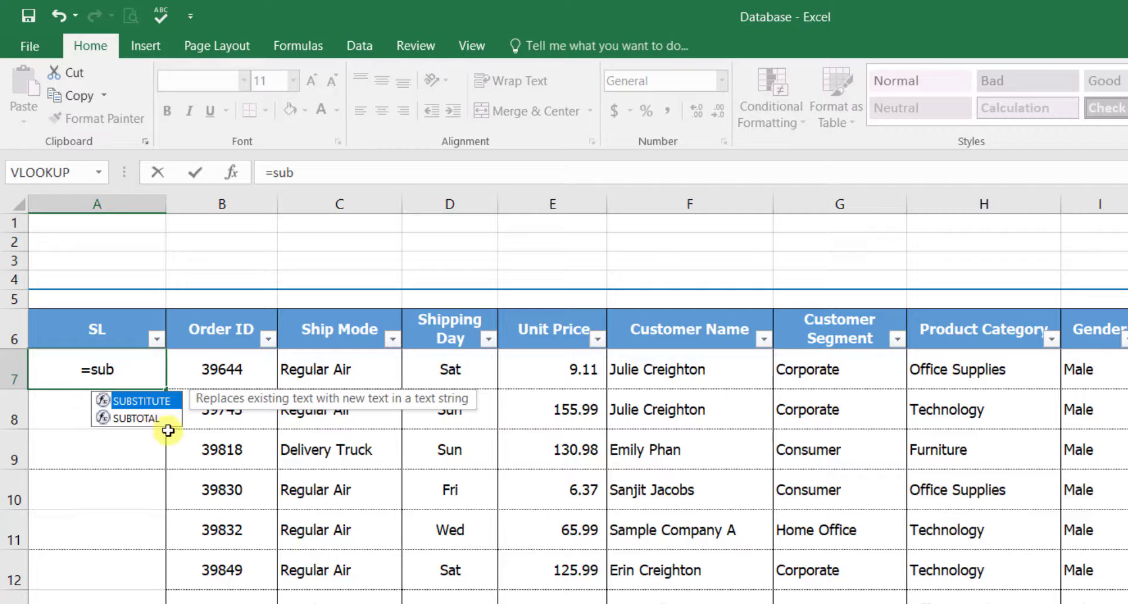
{"action": "type", "text": "t"}
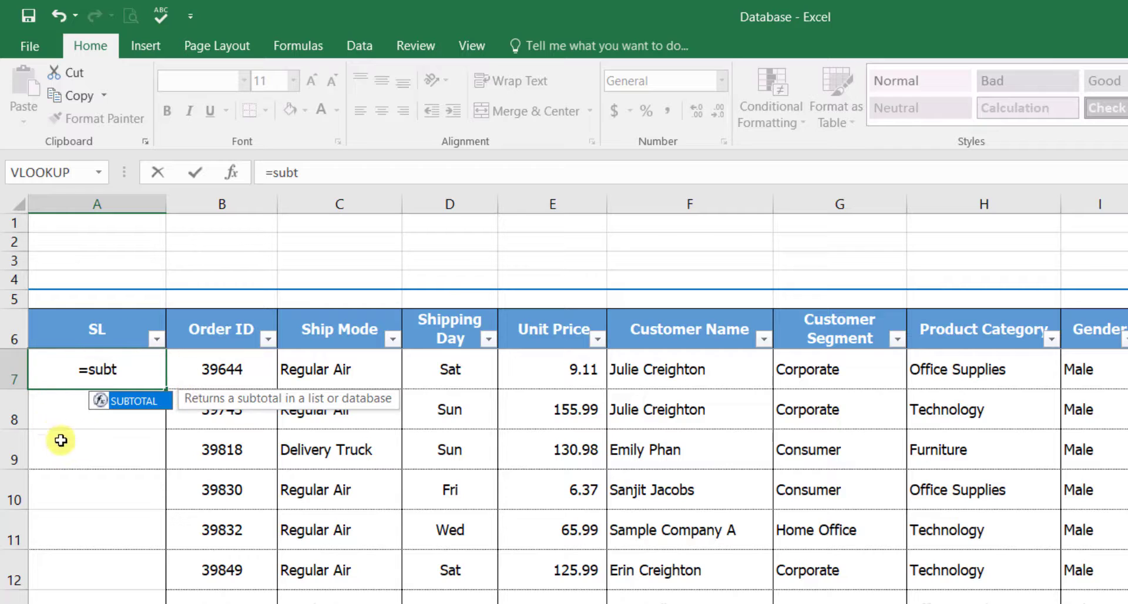
{"action": "double_click", "coordinate": [156, 404]}
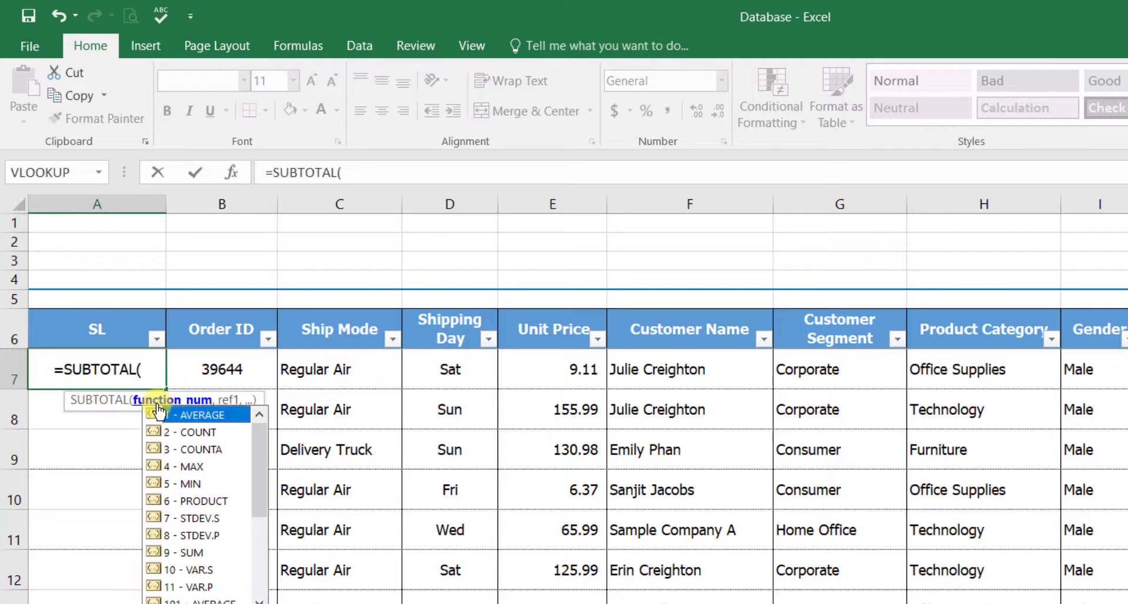
{"action": "left_click", "coordinate": [217, 434]}
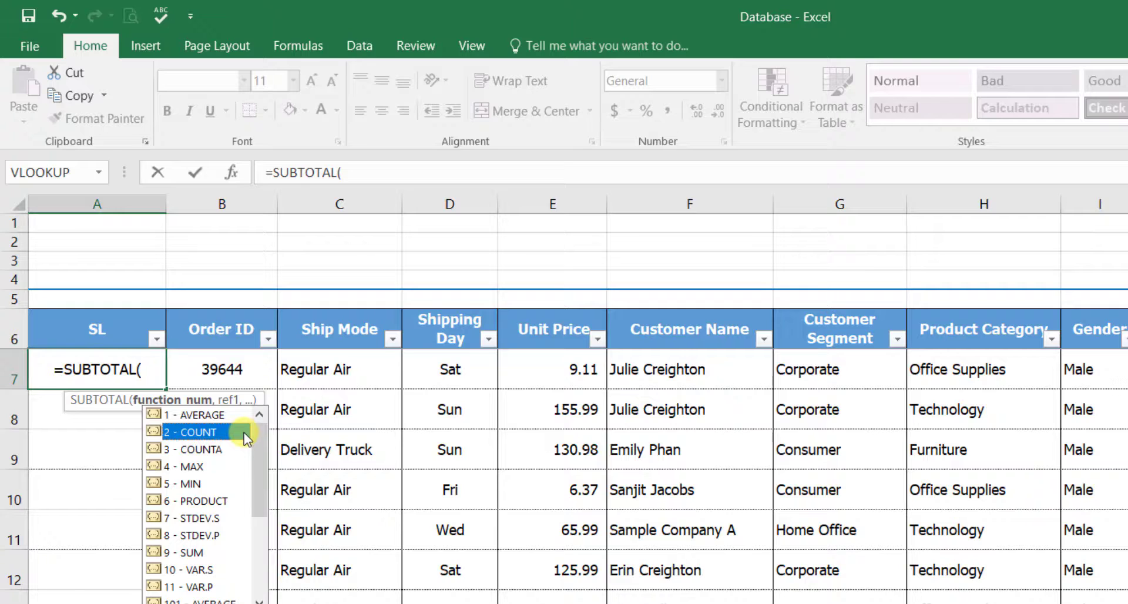
{"action": "double_click", "coordinate": [245, 432]}
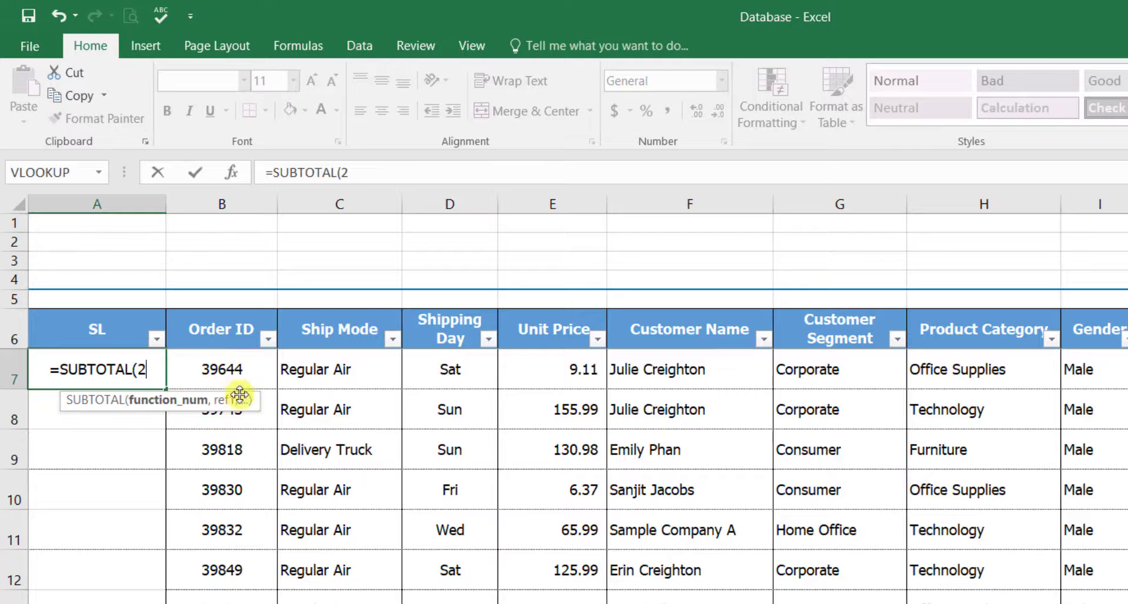
- Complete the A7 formula with the range B7:B7 as its reference, giving =SUBTOTAL(2,B7:B7)
{"action": "type", "text": ","}
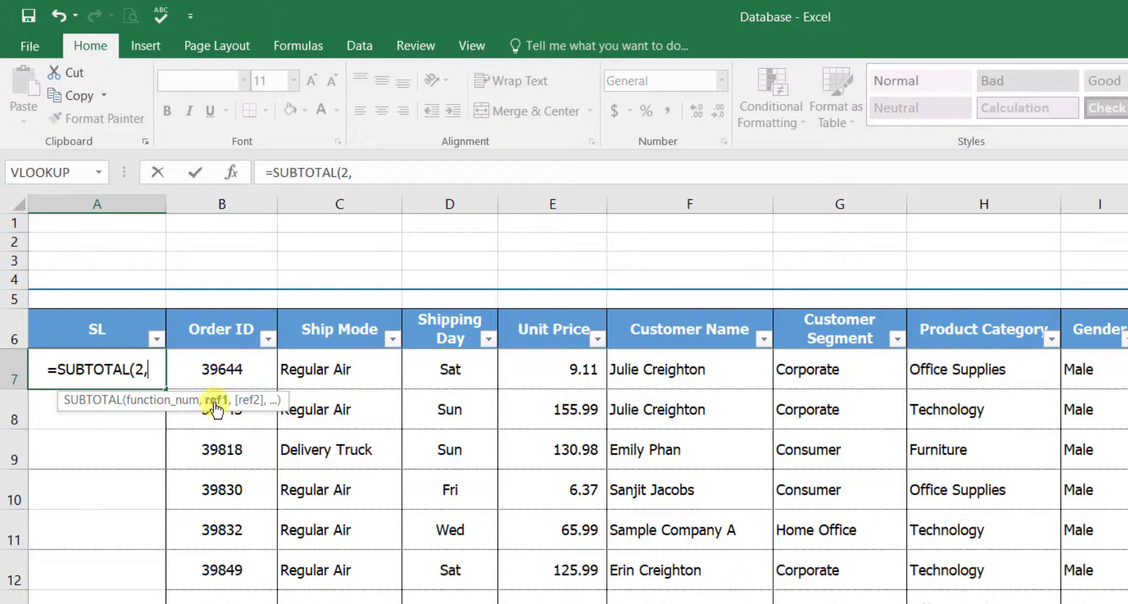
{"action": "left_click", "coordinate": [225, 369]}
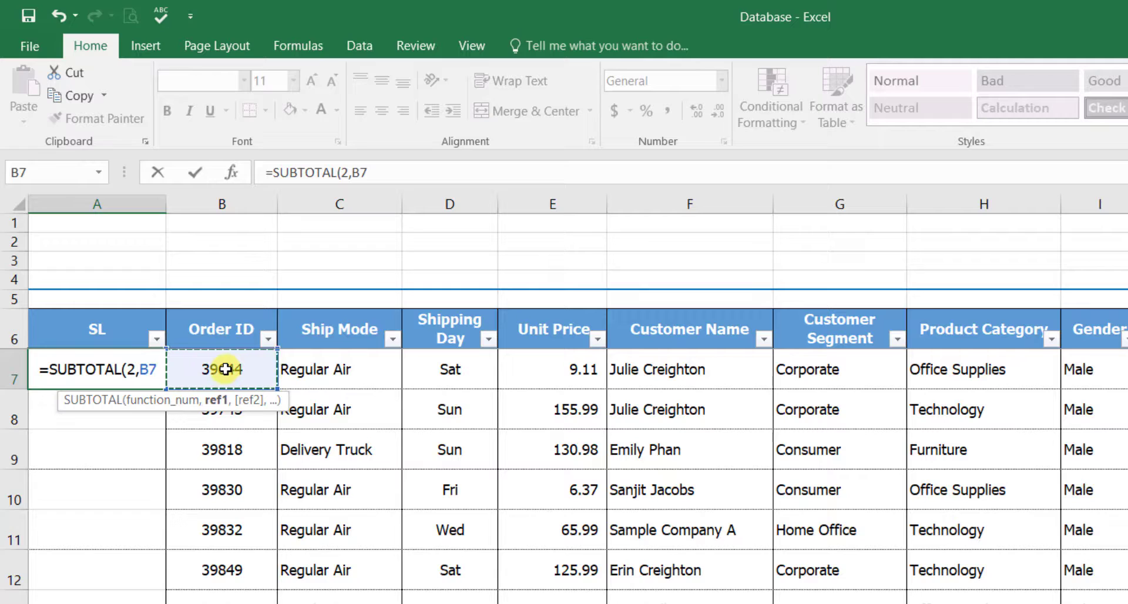
{"action": "type", "text": ":"}
{"action": "left_click", "coordinate": [225, 369]}
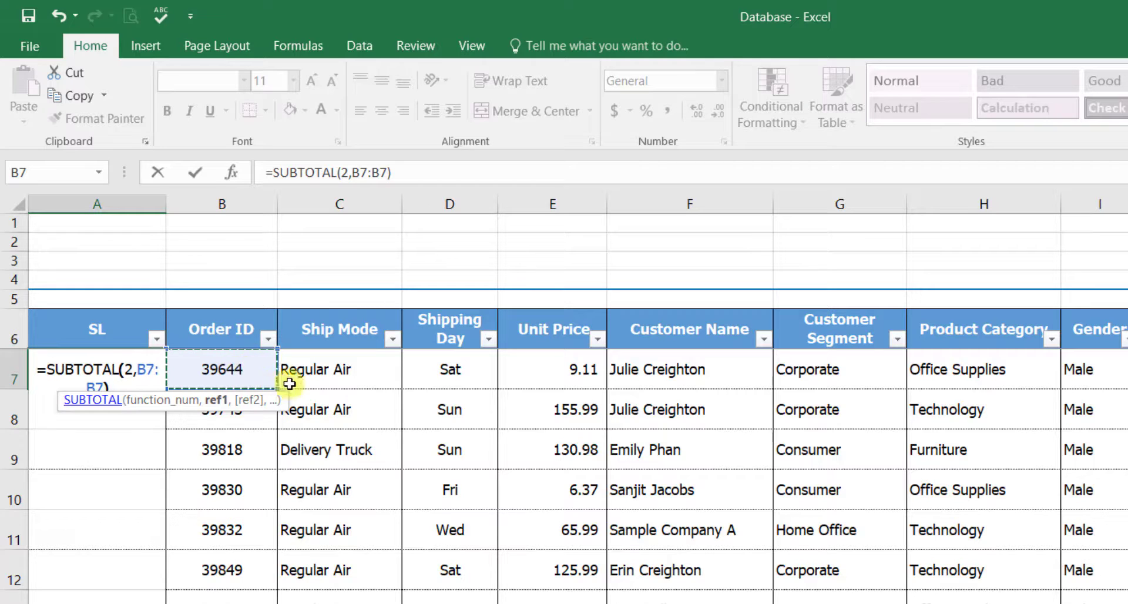
{"action": "type", "text": ")"}
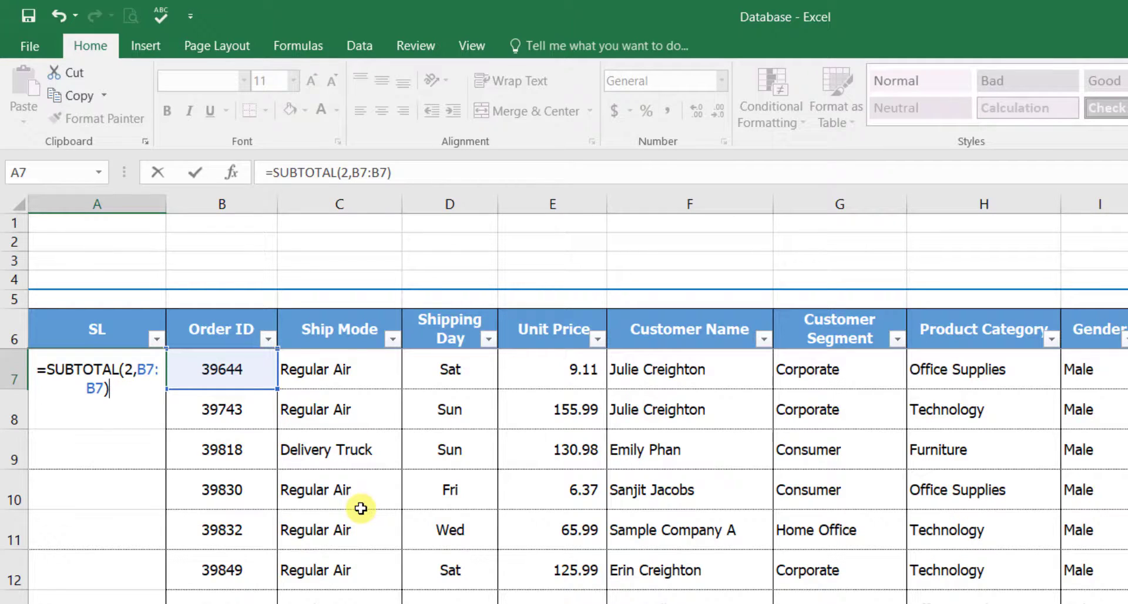
{"action": "key", "text": "Return"}
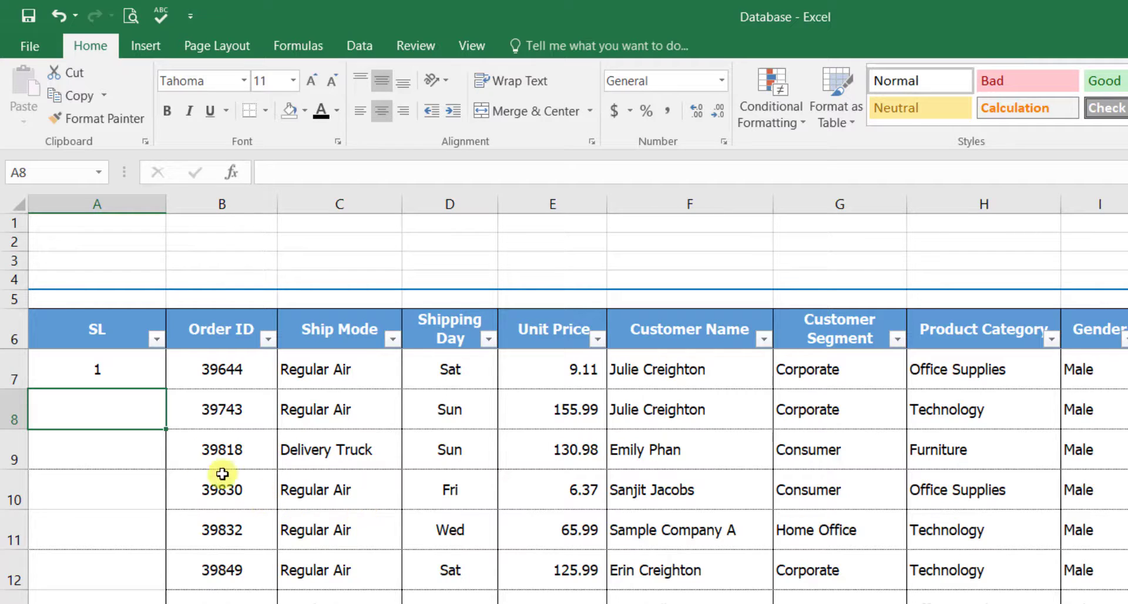
- Try copying the A7 formula down to A8 with its relative range, and clear the copy
{"action": "left_click", "coordinate": [113, 368]}
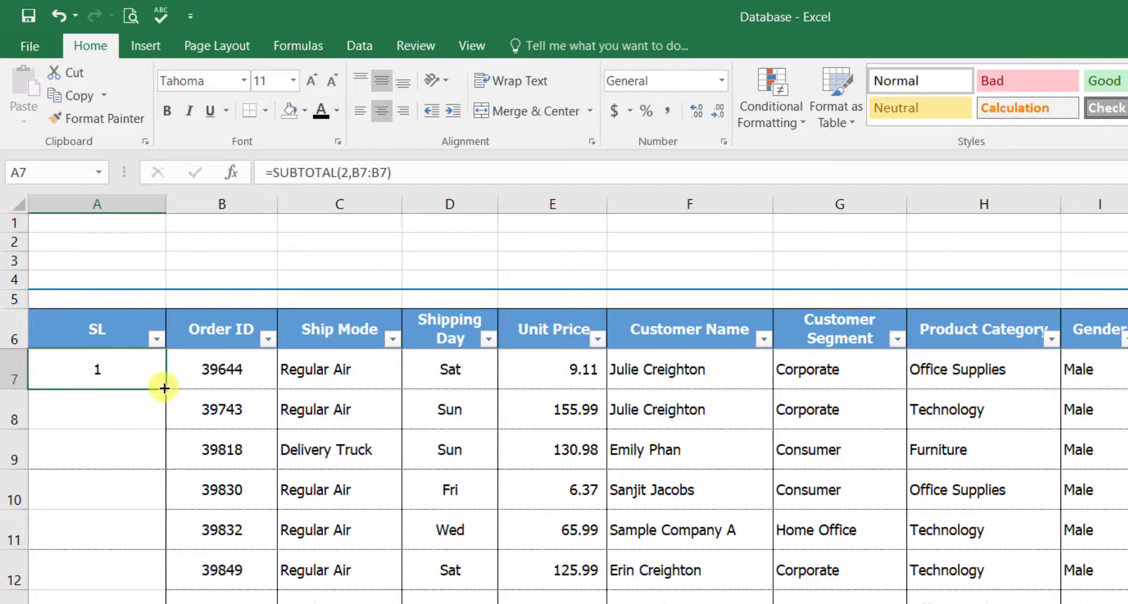
{"action": "left_click_drag", "start_coordinate": [166, 397], "coordinate": [161, 435]}
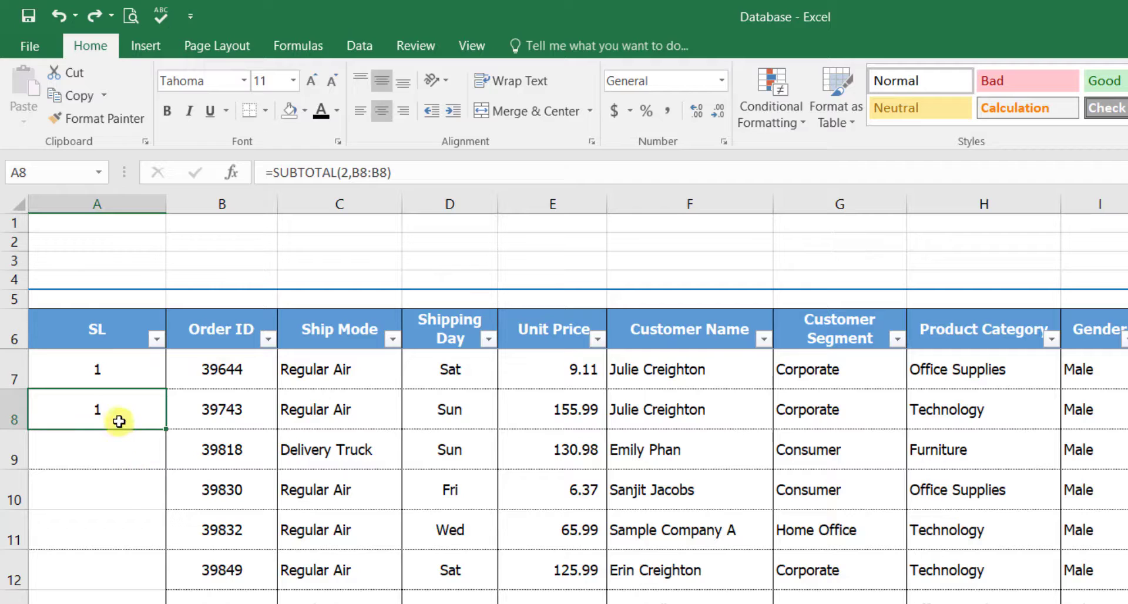
{"action": "key", "text": "Delete"}
- Make the range's starting reference in the A7 formula absolute, giving =SUBTOTAL(2,$B$7:B7)
{"action": "left_click", "coordinate": [96, 372]}
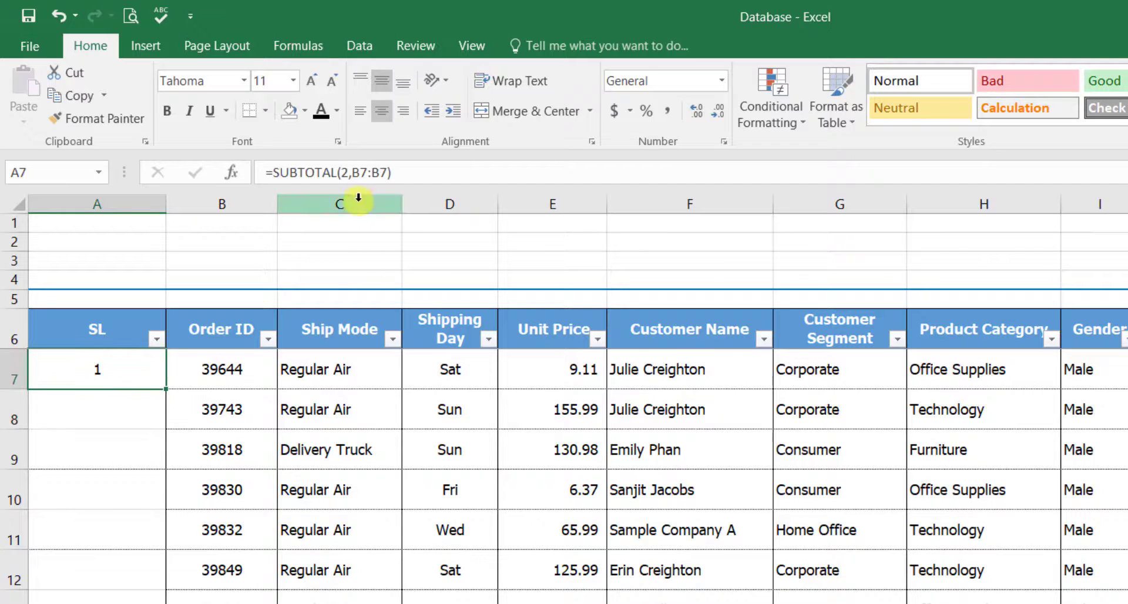
{"action": "left_click", "coordinate": [360, 173]}
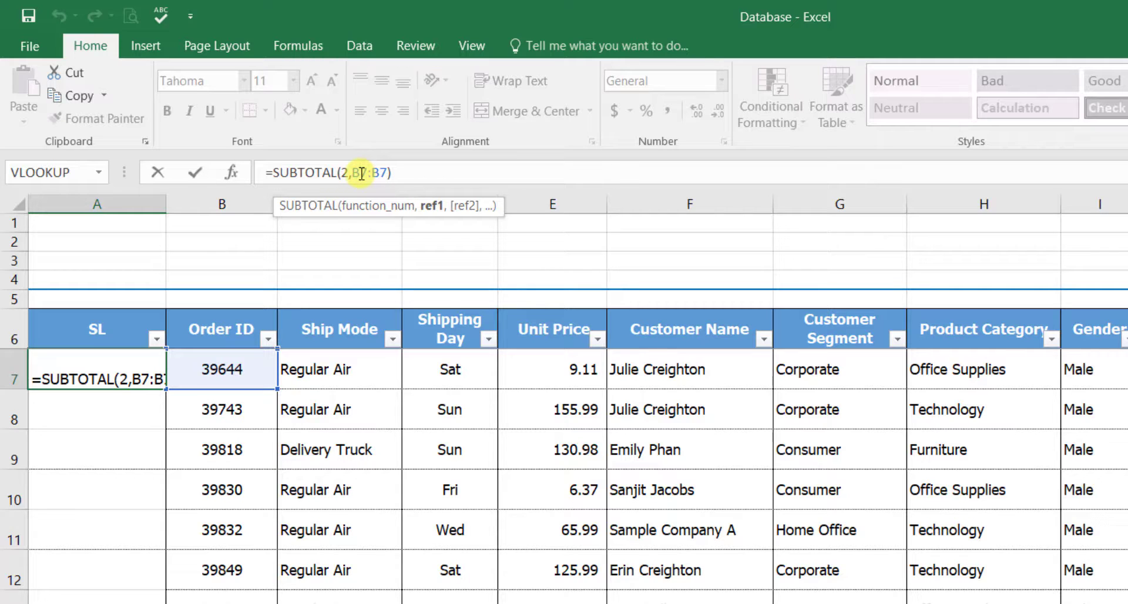
{"action": "double_click", "coordinate": [360, 173]}
{"action": "key", "text": "F4"}
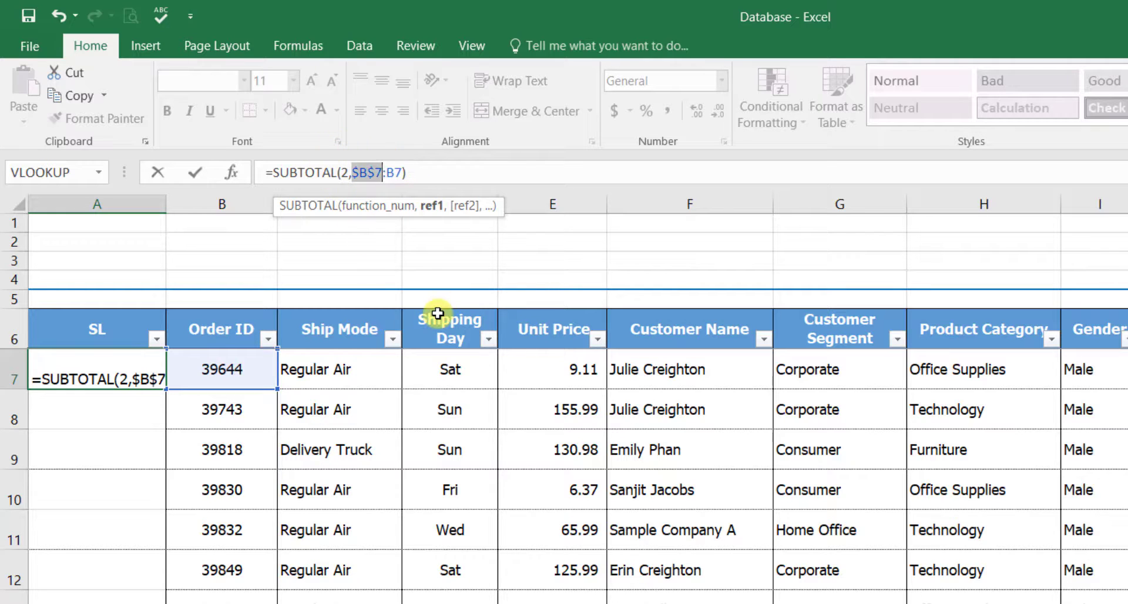
{"action": "key", "text": "Return"}
- Copy the A7 formula down one row into cell A8 and select that cell to inspect its formula
{"action": "left_click", "coordinate": [157, 382]}
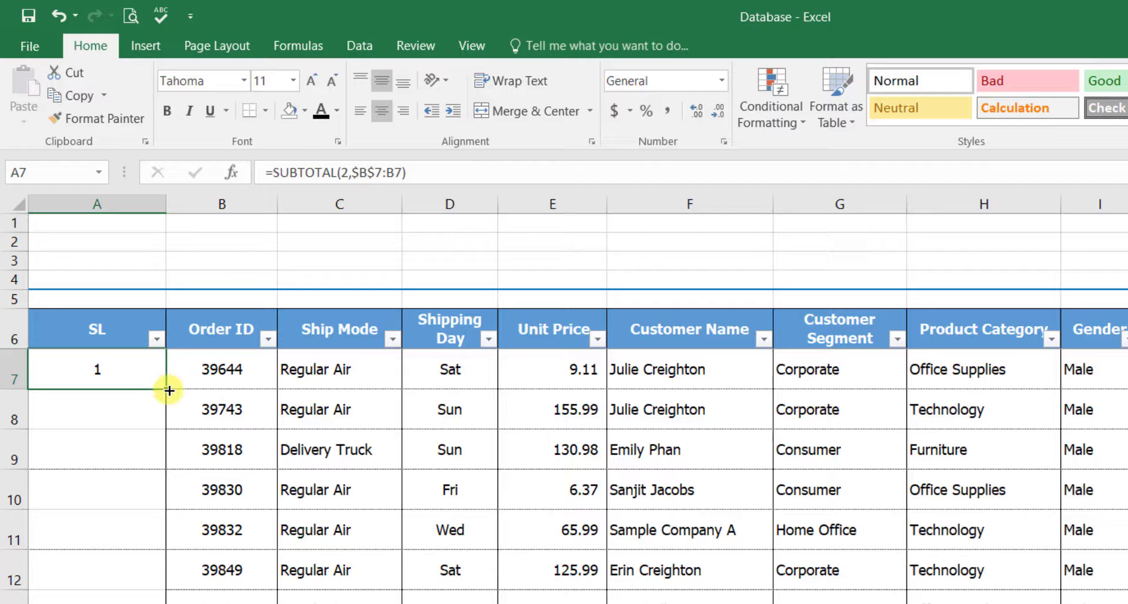
{"action": "left_click_drag", "start_coordinate": [169, 390], "coordinate": [163, 417]}
{"action": "left_click", "coordinate": [128, 417]}
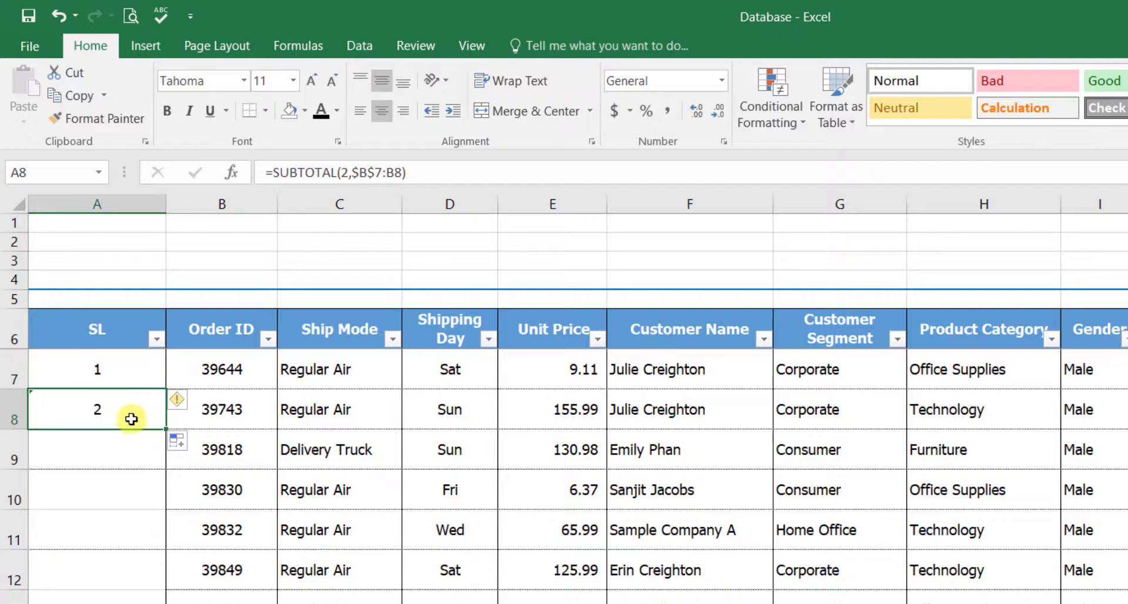
- Fill the A8 SUBTOTAL formula down the SL column to the last record and review the numbering
{"action": "double_click", "coordinate": [165, 431]}
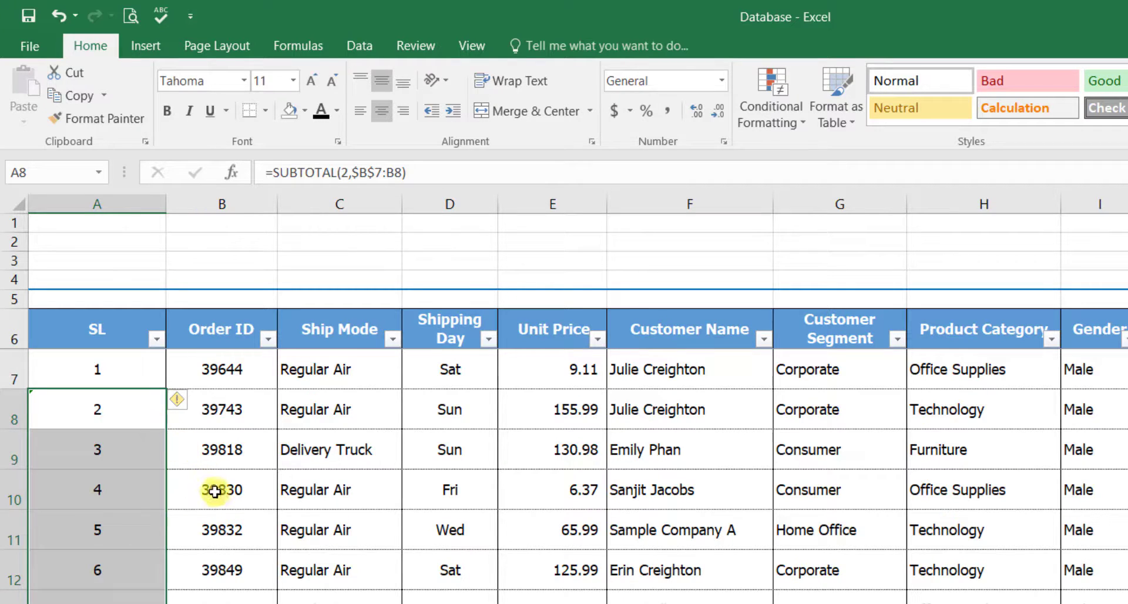
{"action": "scroll", "coordinate": [135, 511], "scroll_direction": "down", "scroll_amount": 3}
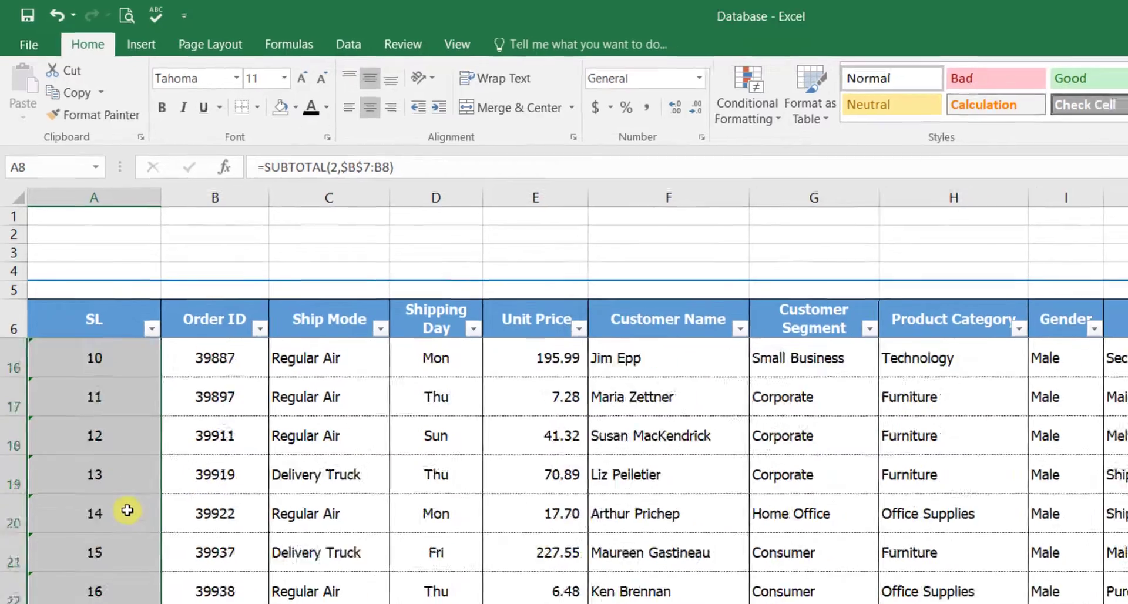
{"action": "scroll", "coordinate": [135, 511], "scroll_direction": "down", "scroll_amount": 1}
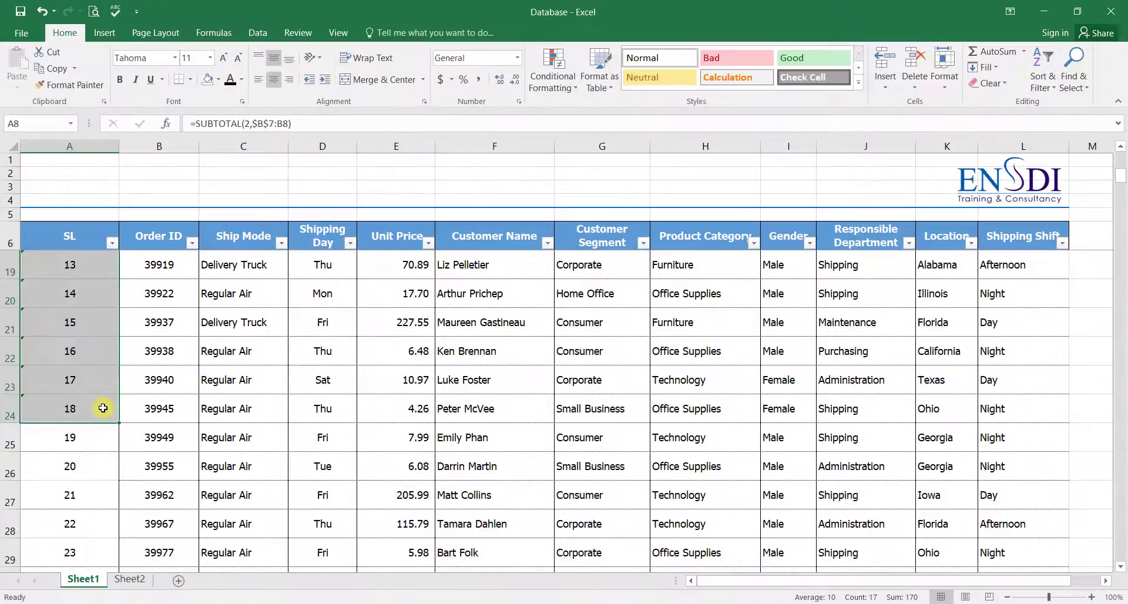
{"action": "double_click", "coordinate": [120, 422]}
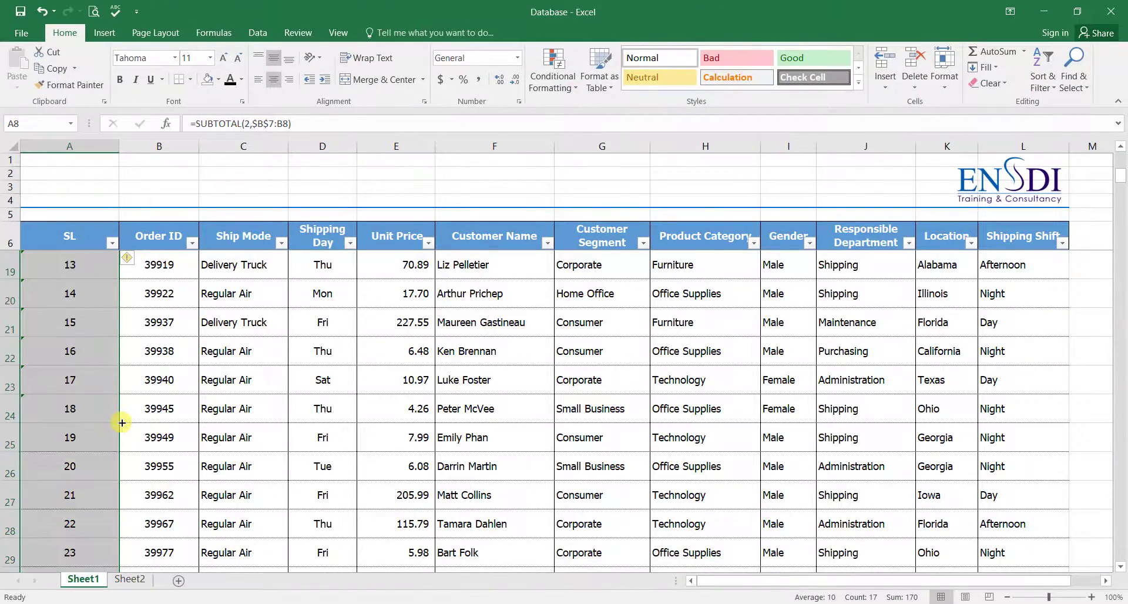
{"action": "scroll", "coordinate": [159, 404], "scroll_direction": "up", "scroll_amount": 4}
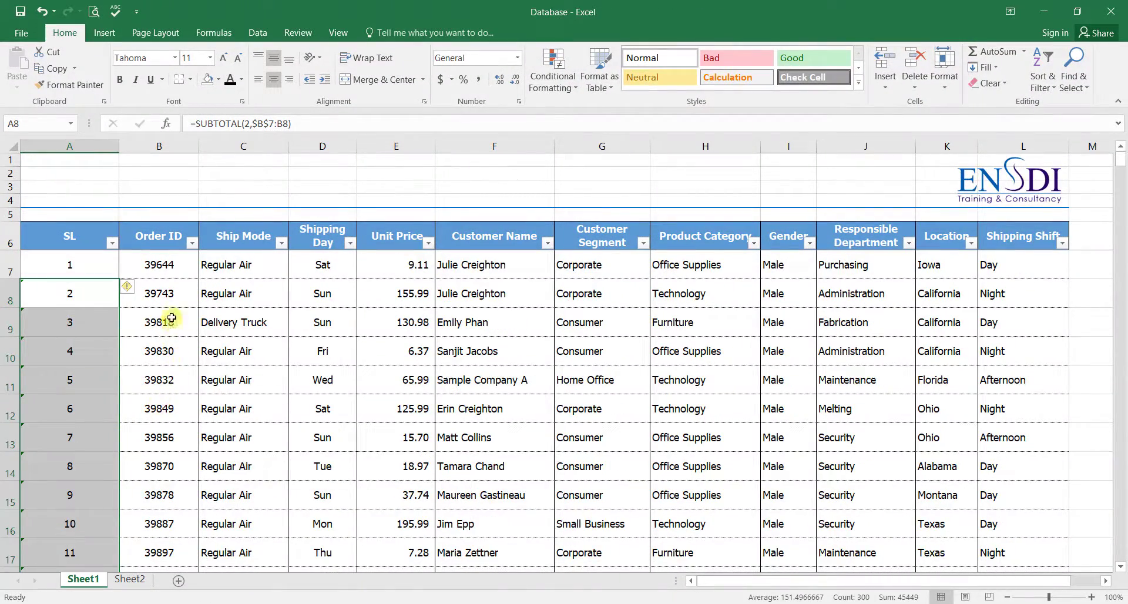
{"action": "left_click", "coordinate": [160, 268]}
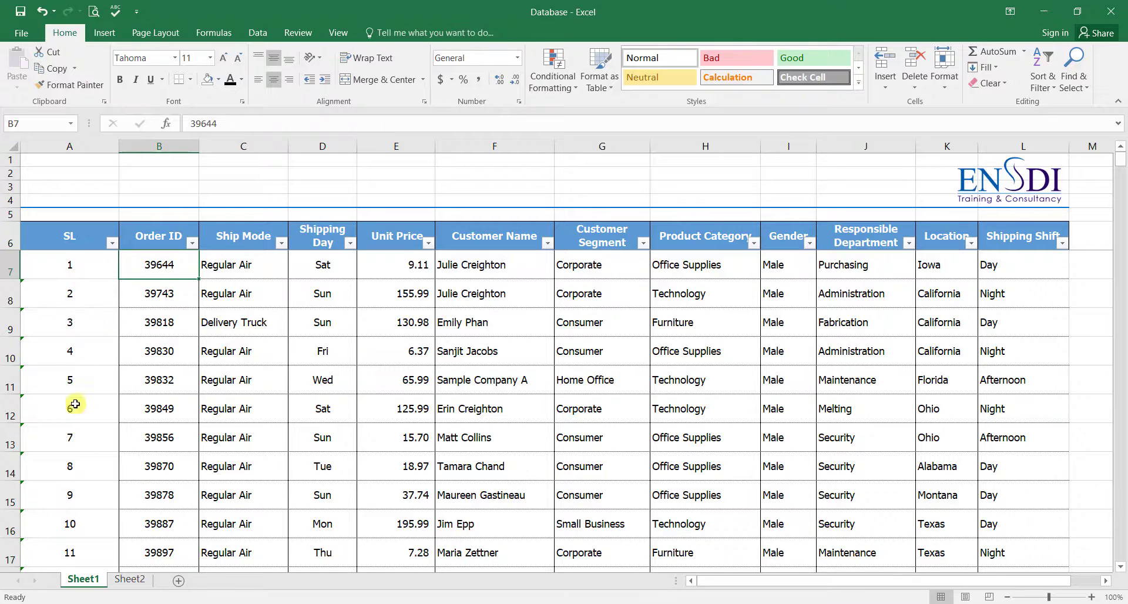
{"action": "scroll", "coordinate": [73, 495], "scroll_direction": "down", "scroll_amount": 5}
{"action": "scroll", "coordinate": [75, 493], "scroll_direction": "up", "scroll_amount": 5}
- Filter the Shipping Day column to Sun only and select the first ten visible SL numbers to check their sequence
{"action": "left_click", "coordinate": [350, 243]}
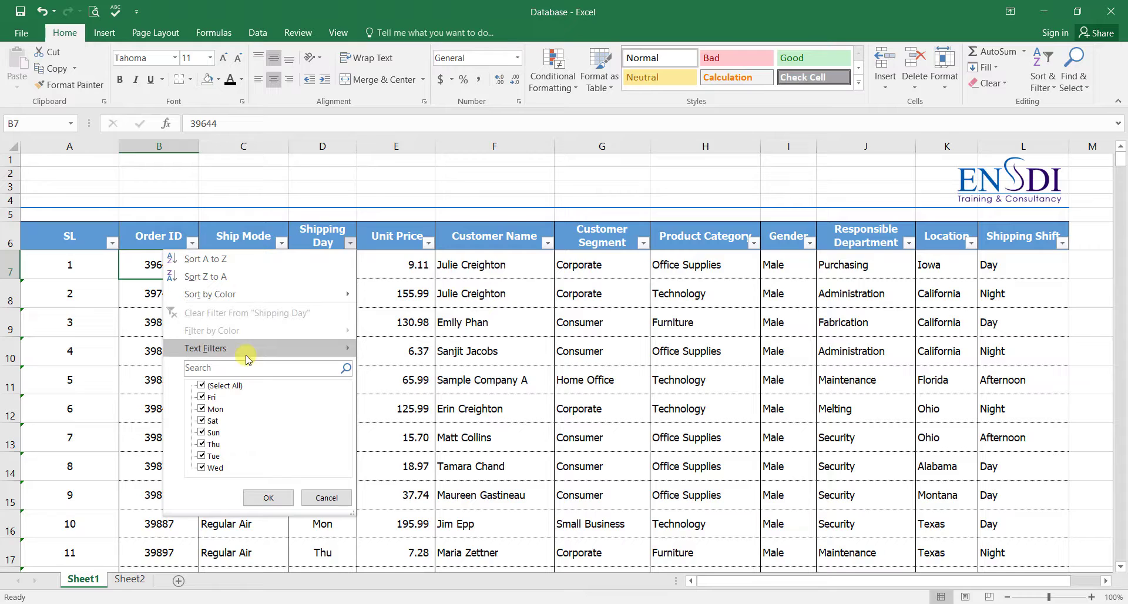
{"action": "left_click", "coordinate": [225, 386]}
{"action": "left_click", "coordinate": [213, 433]}
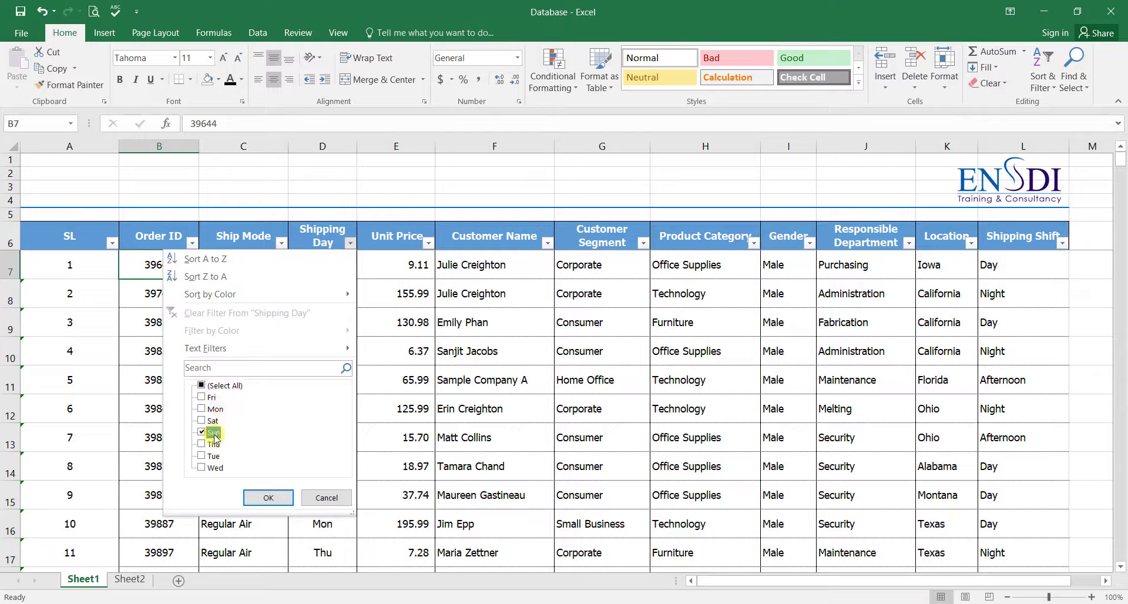
{"action": "left_click", "coordinate": [267, 498]}
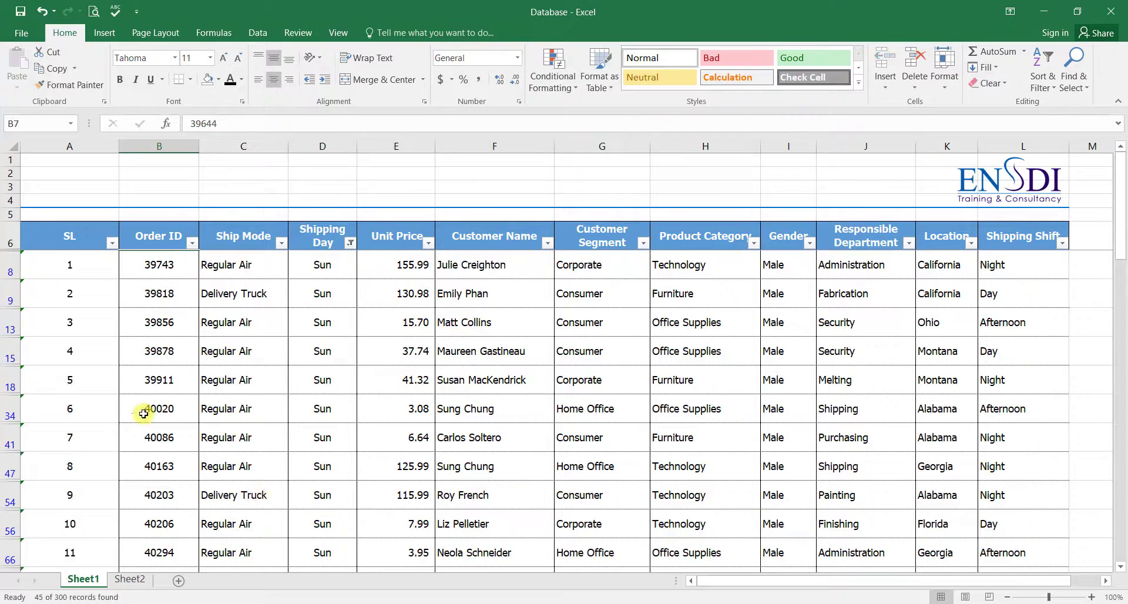
{"action": "left_click_drag", "start_coordinate": [82, 263], "coordinate": [80, 531]}
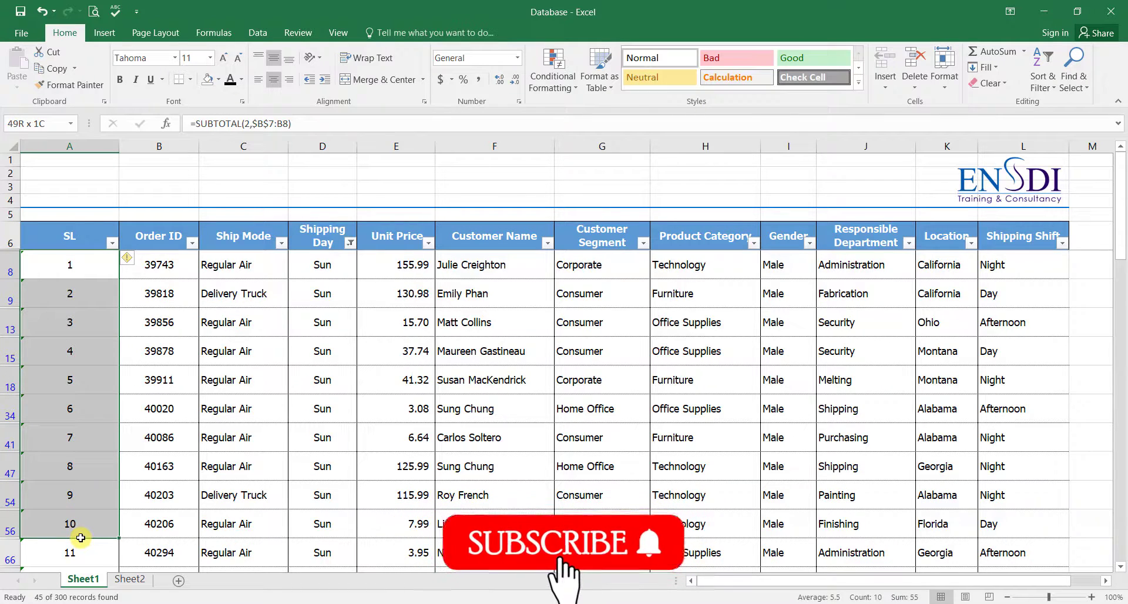
{"action": "left_click_drag", "start_coordinate": [81, 538], "coordinate": [80, 538]}
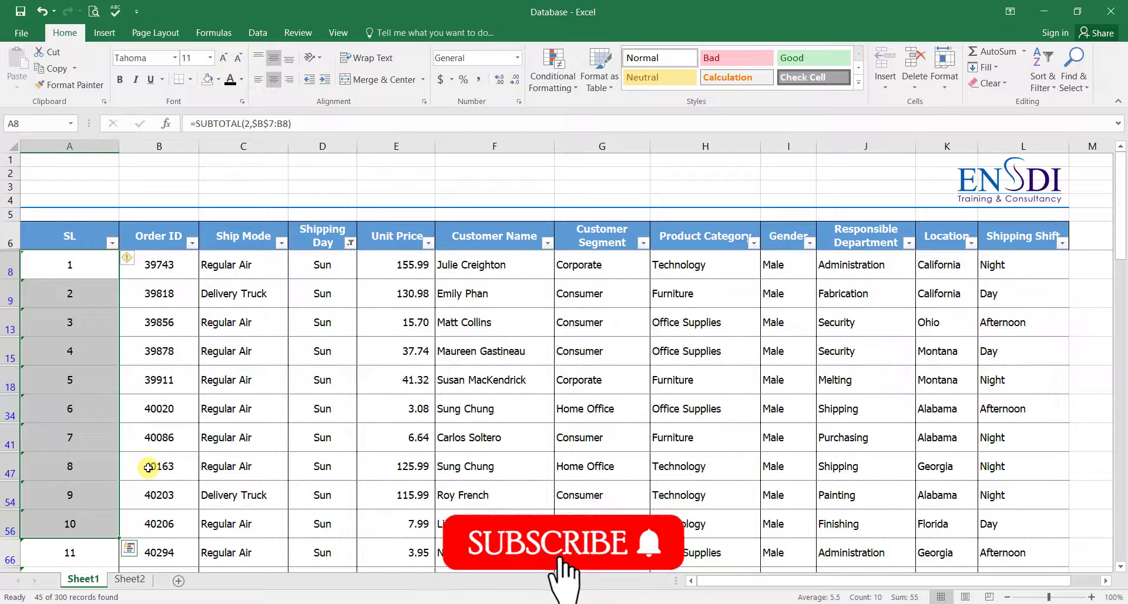
- Switch the Shipping Day filter from Sun to Fri and select the visible SL numbers to check their sequence
{"action": "left_click", "coordinate": [349, 242]}
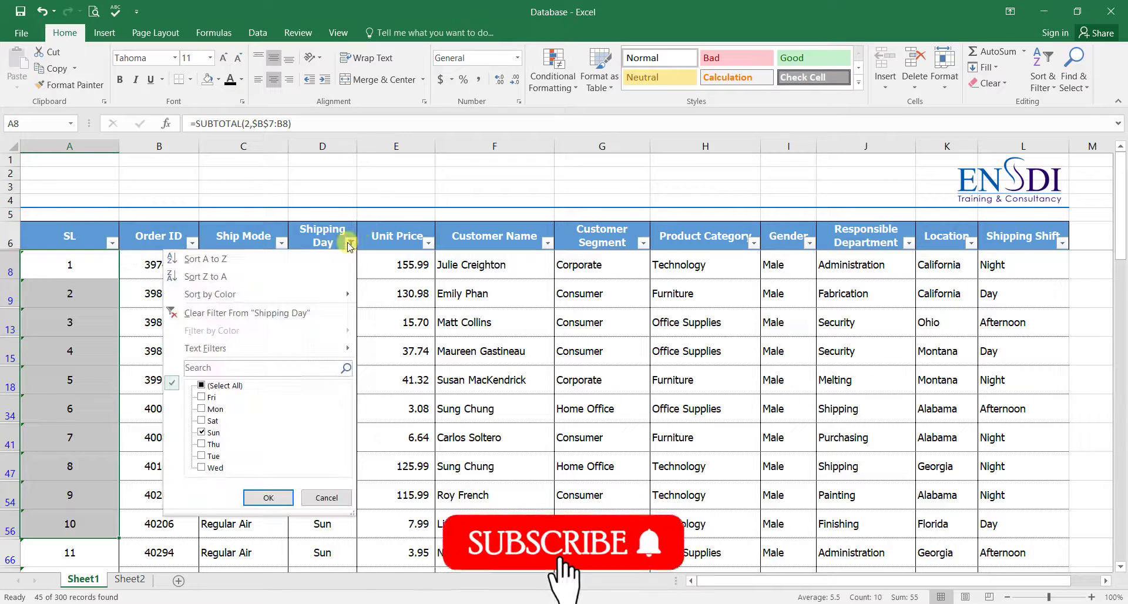
{"action": "left_click", "coordinate": [215, 431]}
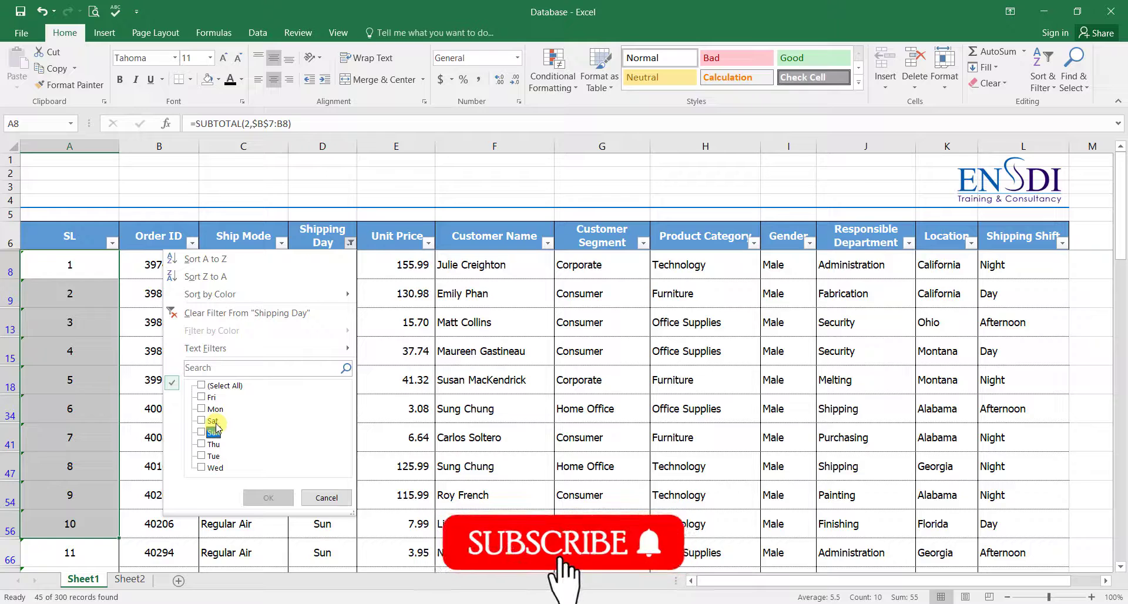
{"action": "left_click", "coordinate": [212, 399]}
{"action": "left_click", "coordinate": [268, 497]}
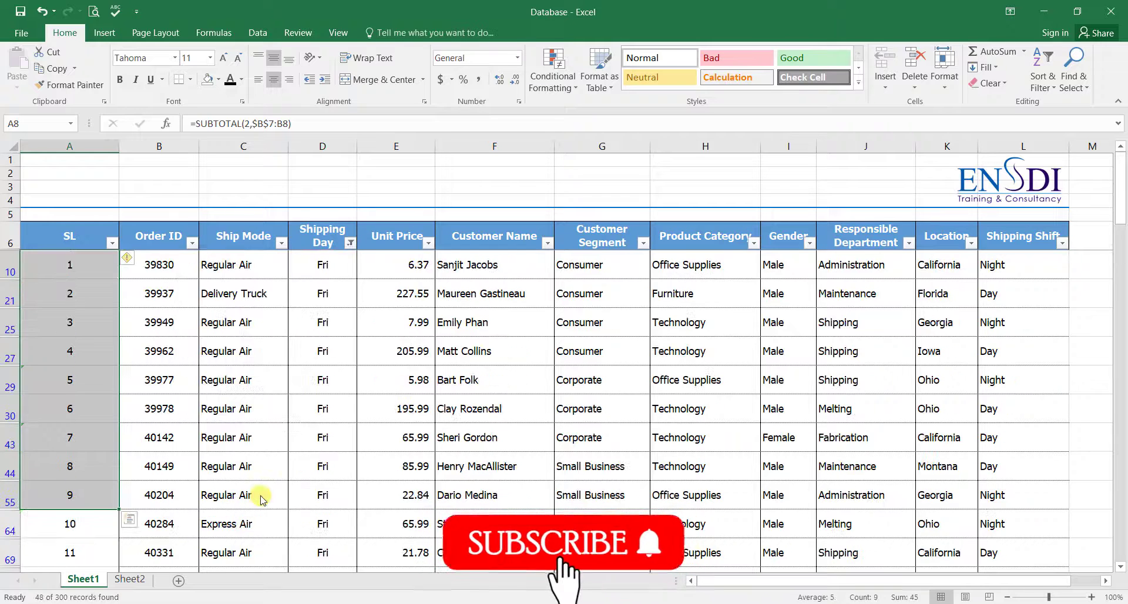
{"action": "left_click_drag", "start_coordinate": [100, 292], "coordinate": [98, 556]}
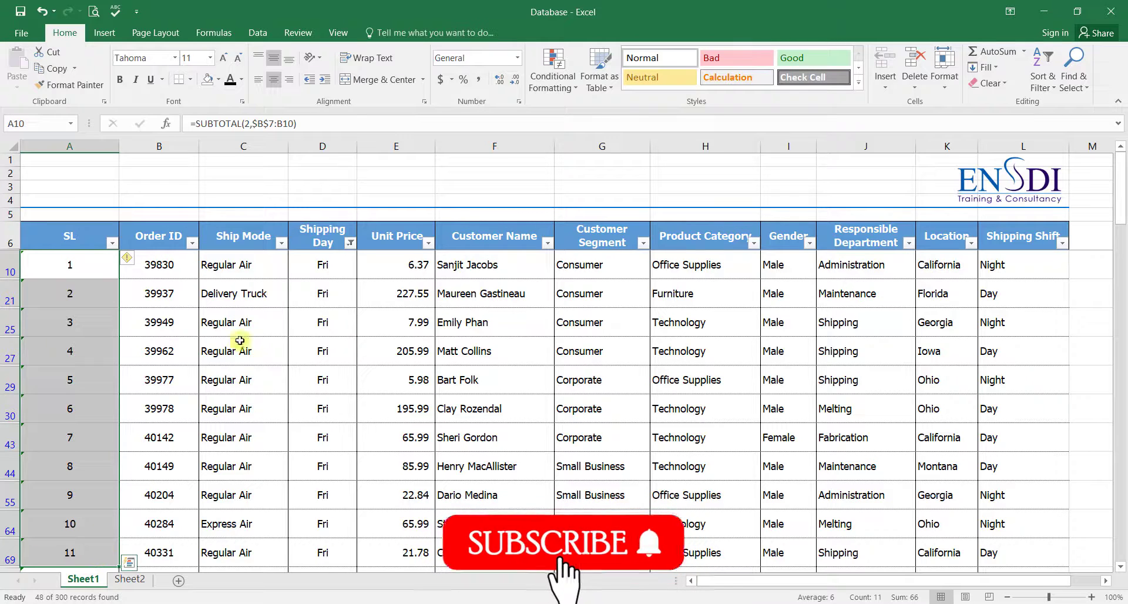
{"action": "left_click", "coordinate": [351, 243]}
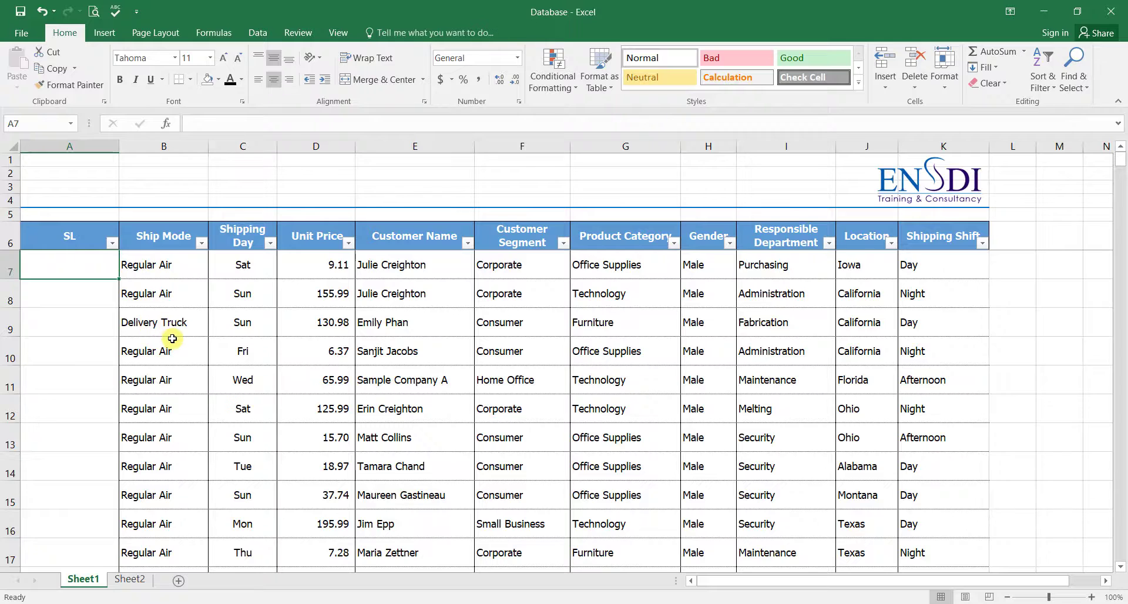
- Try numbering against the text-based Ship Mode column by entering =SUBTOTAL(2,B7:B7) in cell A7
{"action": "type", "text": "=sub"}
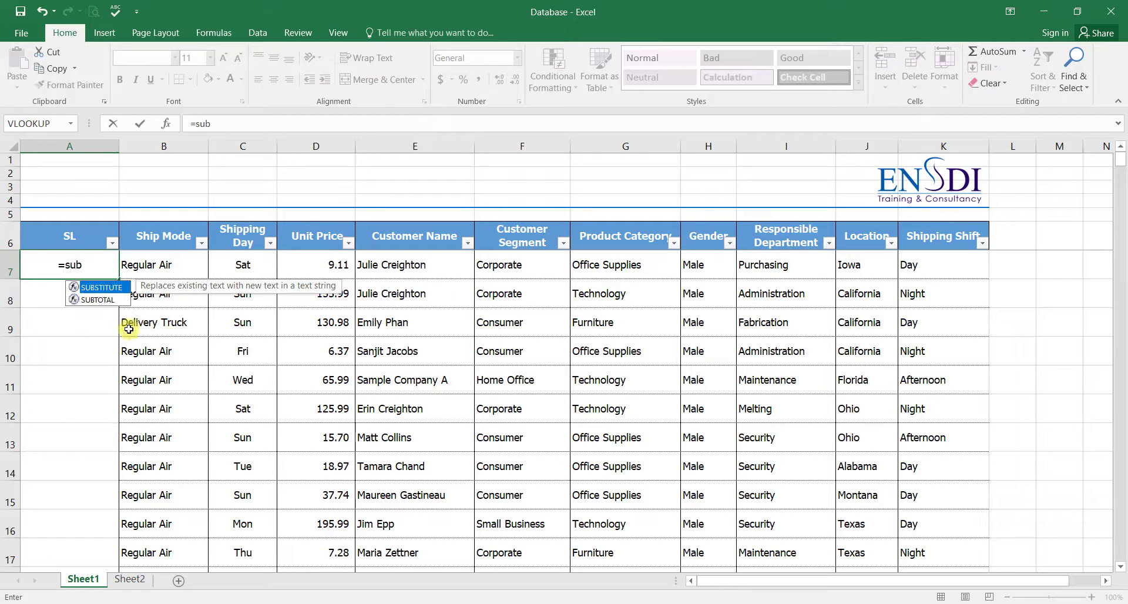
{"action": "double_click", "coordinate": [97, 300]}
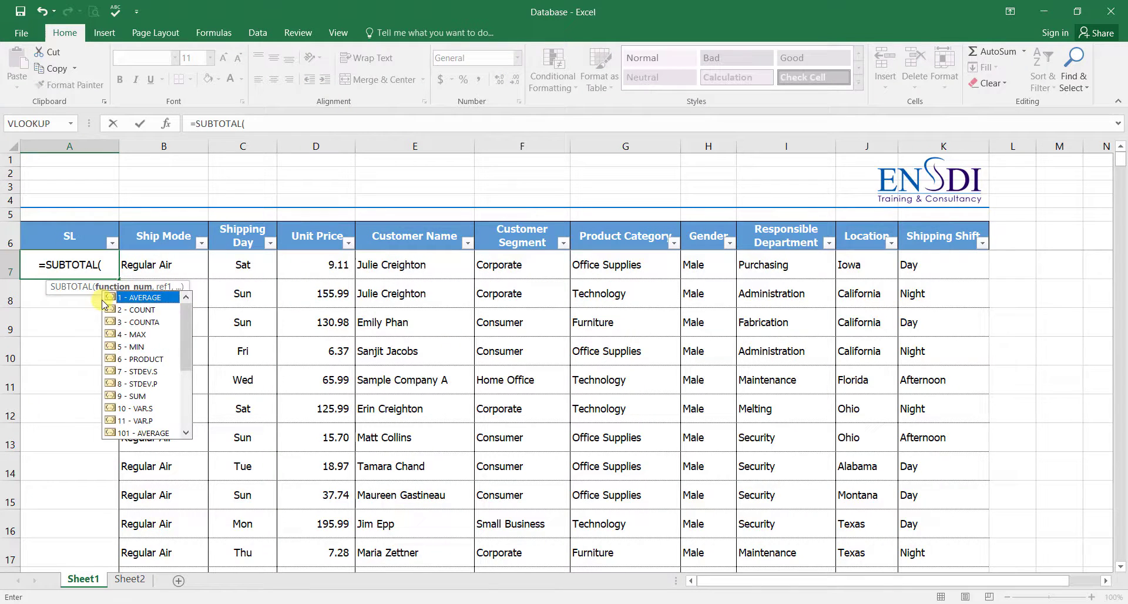
{"action": "left_click", "coordinate": [149, 311]}
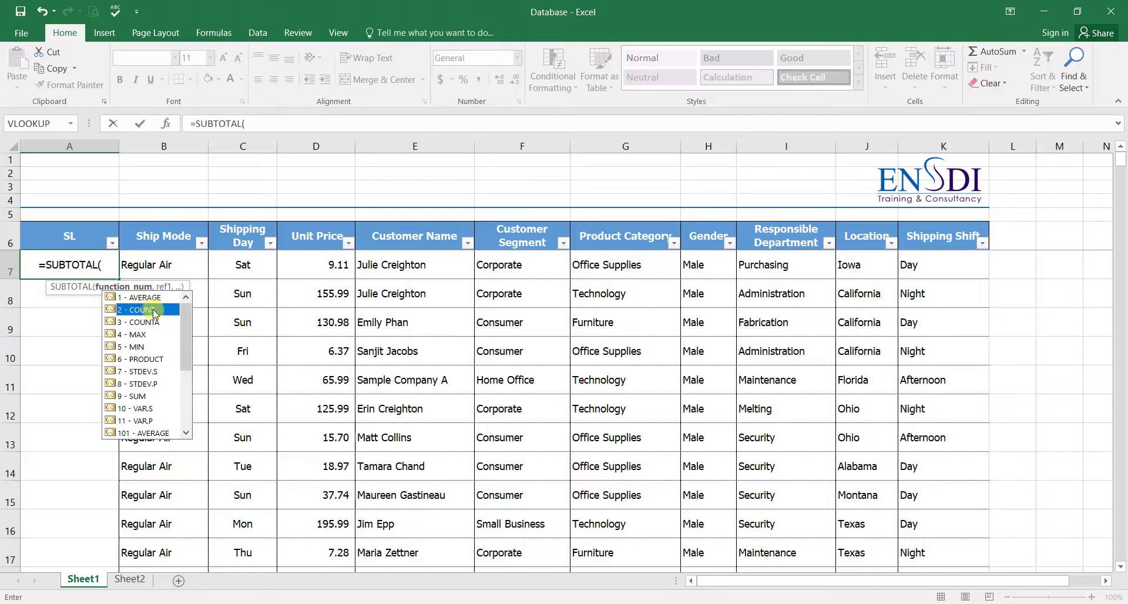
{"action": "double_click", "coordinate": [174, 311]}
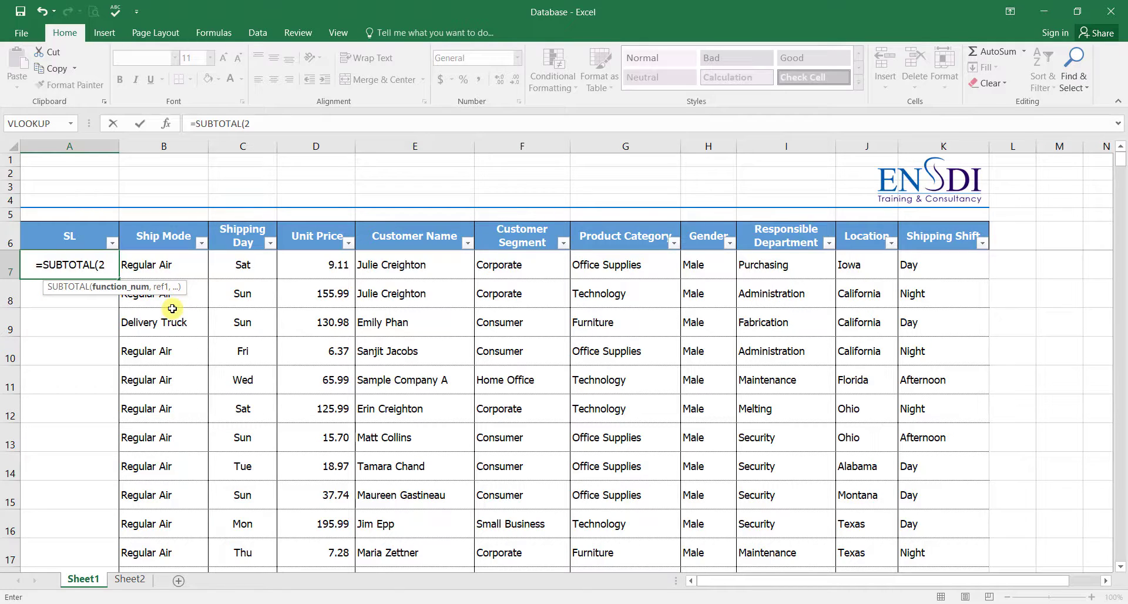
{"action": "type", "text": ","}
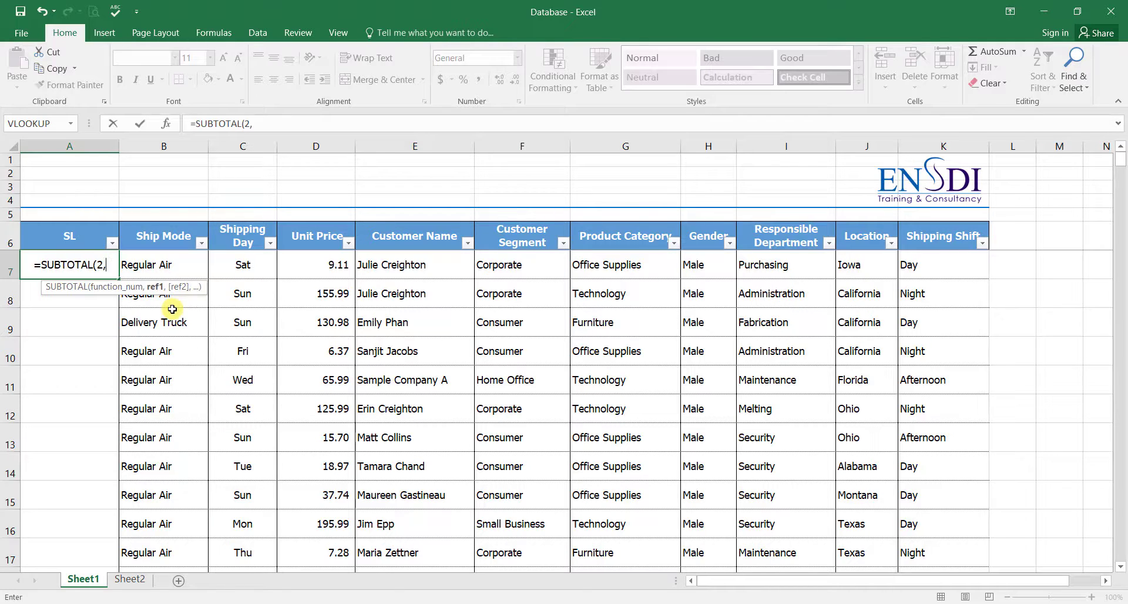
{"action": "left_click", "coordinate": [150, 259]}
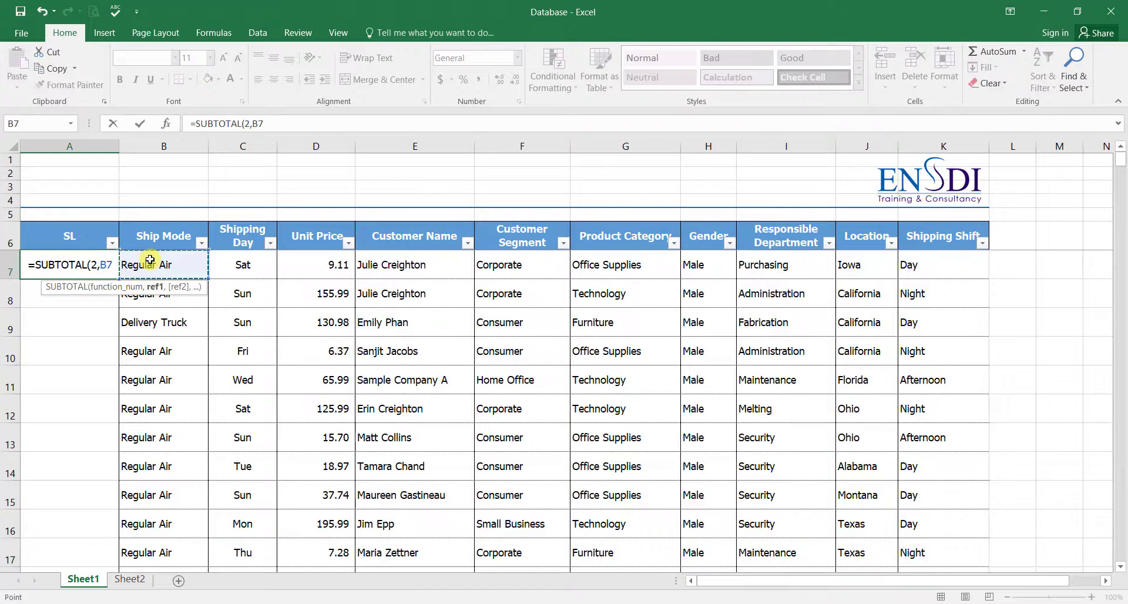
{"action": "key", "text": "F8"}
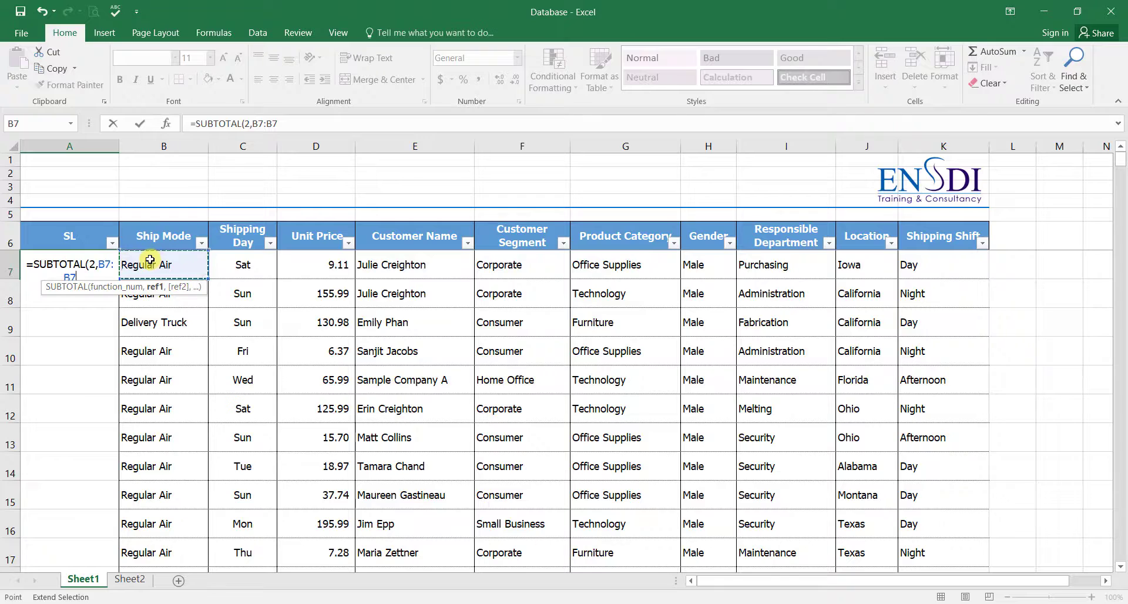
{"action": "key", "text": "Return"}
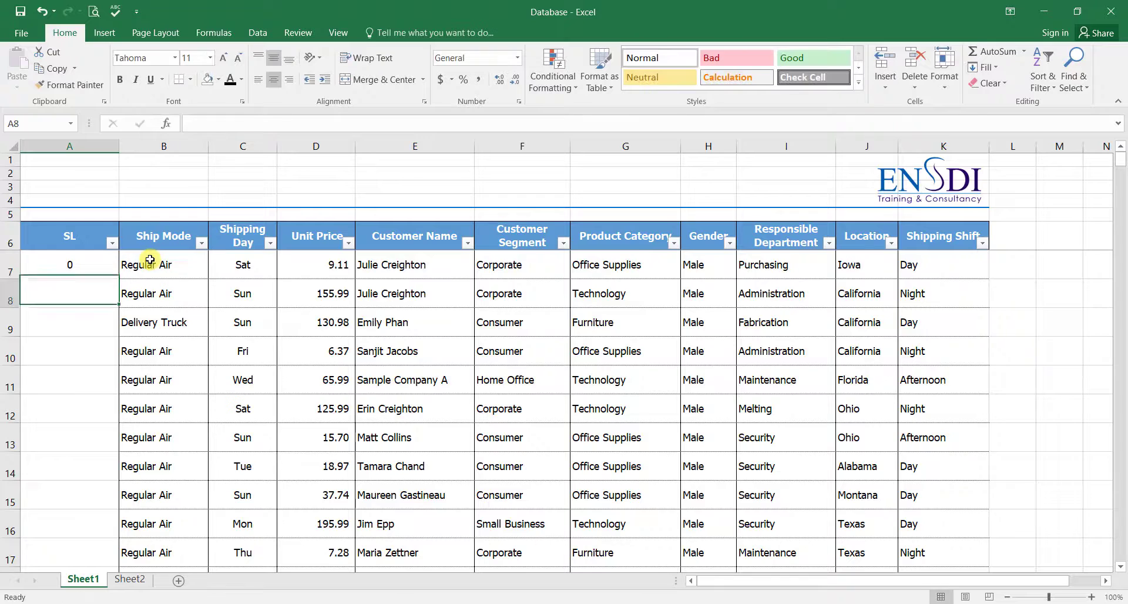
- Replace the formula in A7 with a new SUBTOTAL formula that uses function number 3 (COUNTA)
{"action": "left_click", "coordinate": [93, 269]}
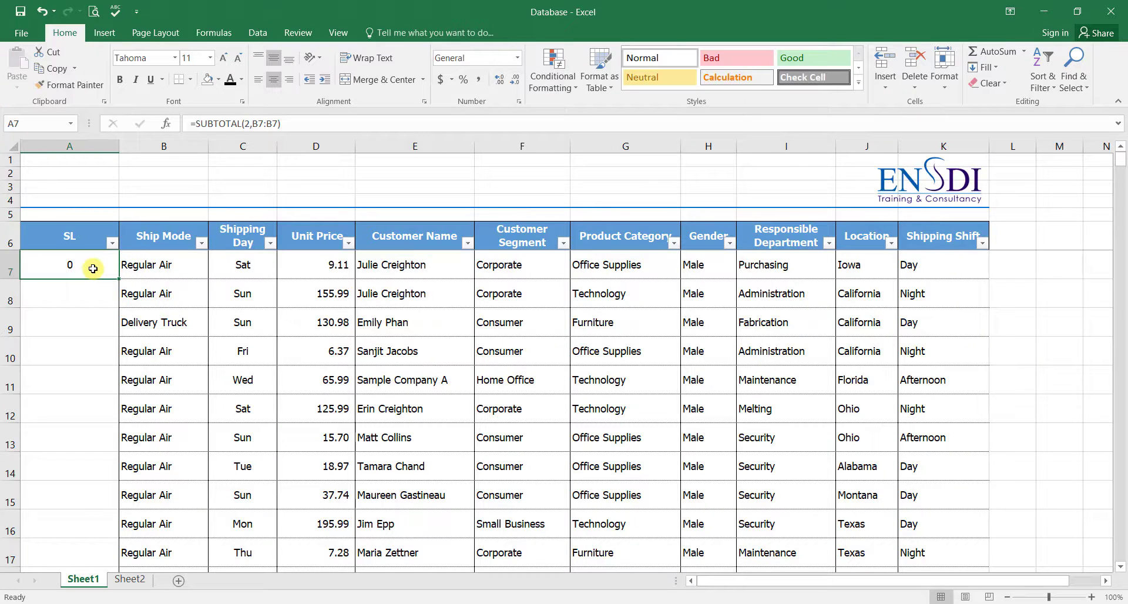
{"action": "type", "text": "="}
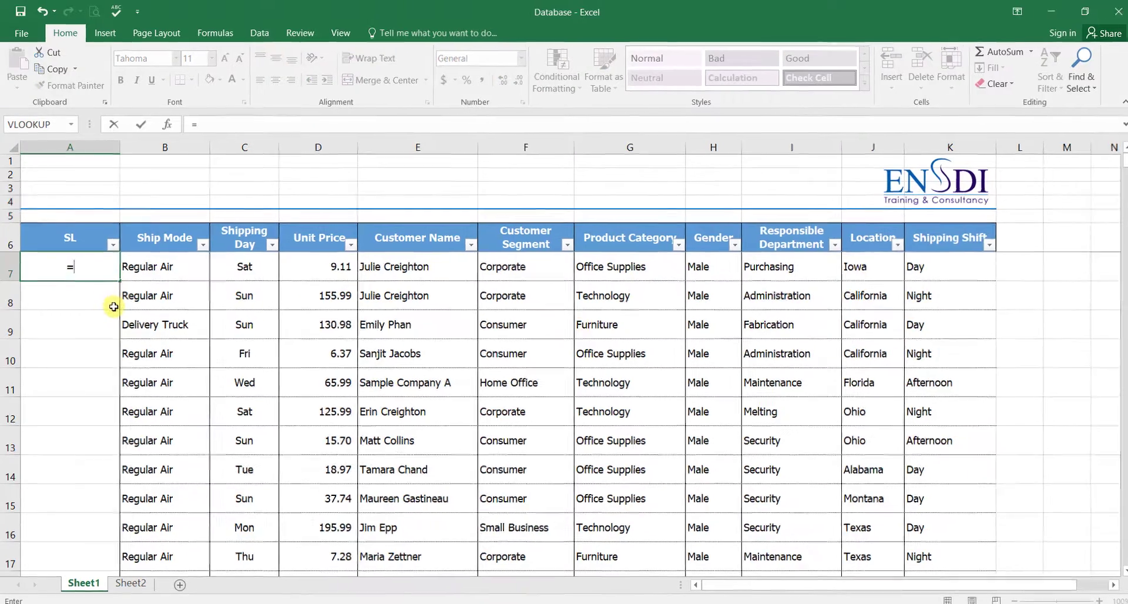
{"action": "type", "text": "sub"}
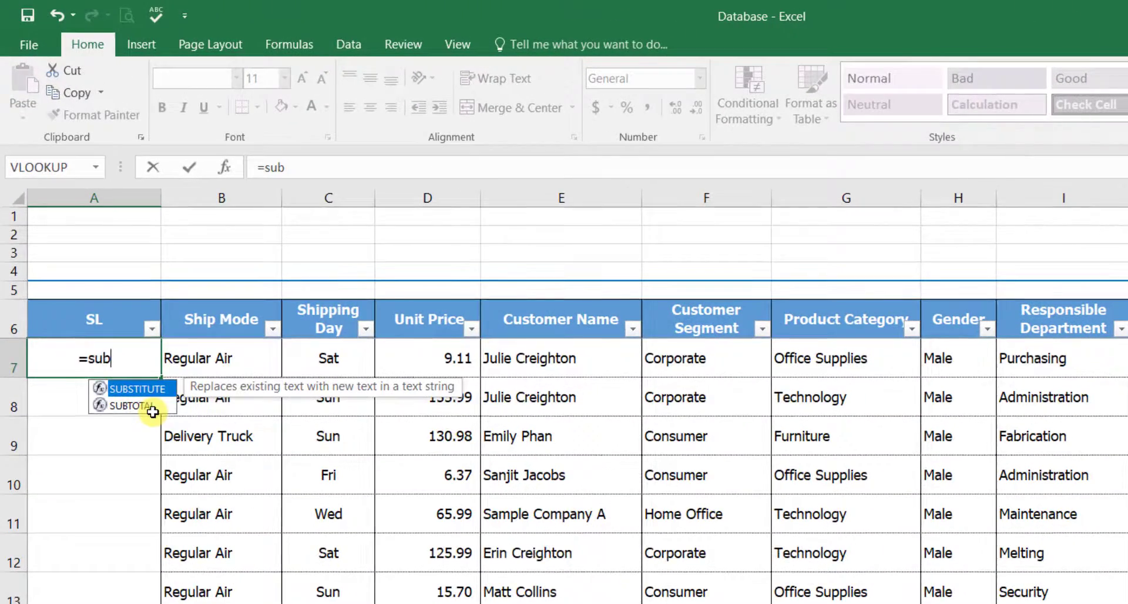
{"action": "double_click", "coordinate": [153, 412]}
{"action": "left_click", "coordinate": [216, 438]}
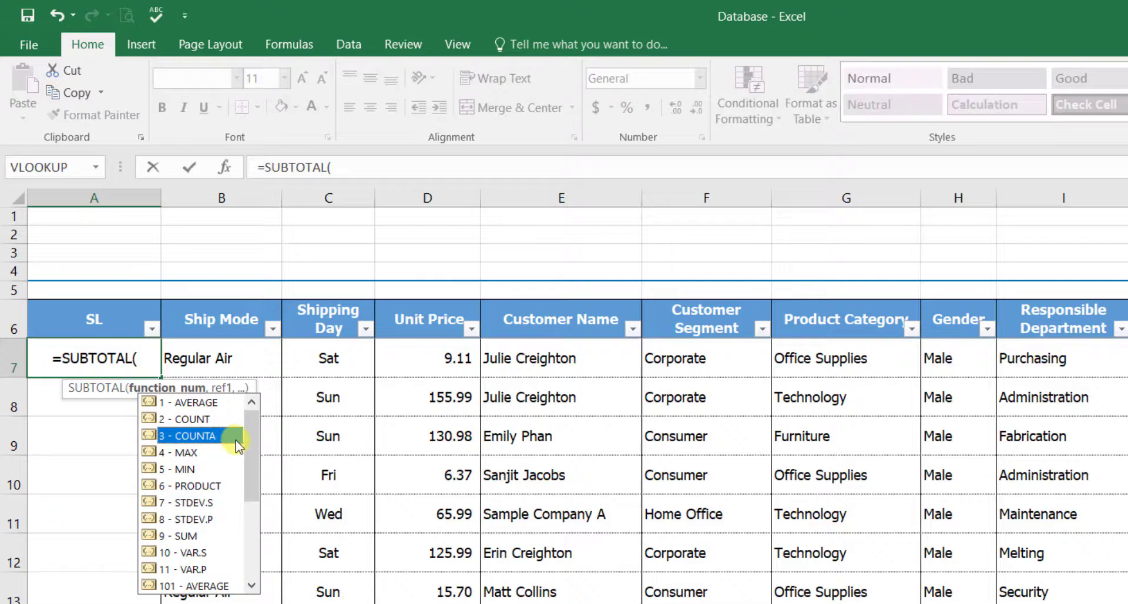
{"action": "double_click", "coordinate": [236, 438]}
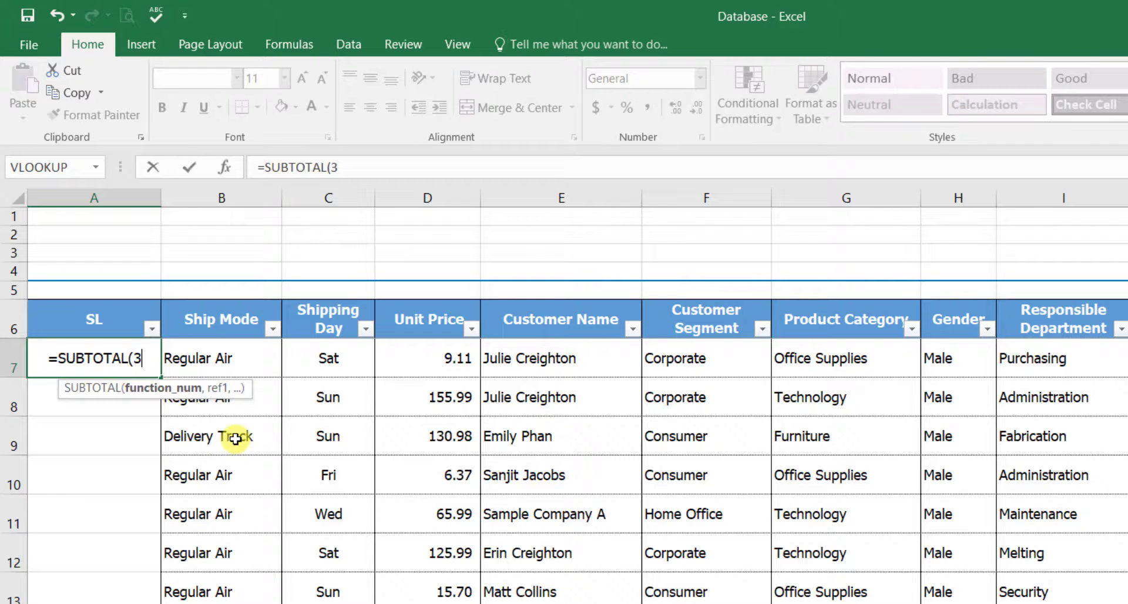
{"action": "type", "text": ","}
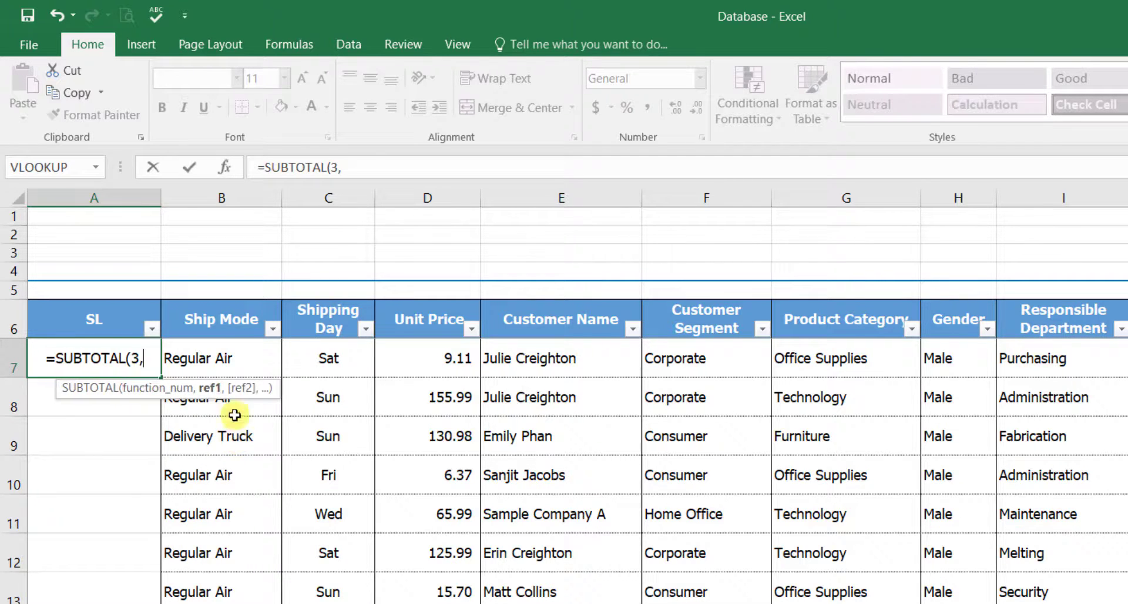
- Complete the COUNTA-based formula in A7 with the range B7:B7, giving =SUBTOTAL(3,B7:B7)
{"action": "left_click", "coordinate": [234, 367]}
{"action": "type", "text": ":"}
{"action": "left_click", "coordinate": [234, 368]}
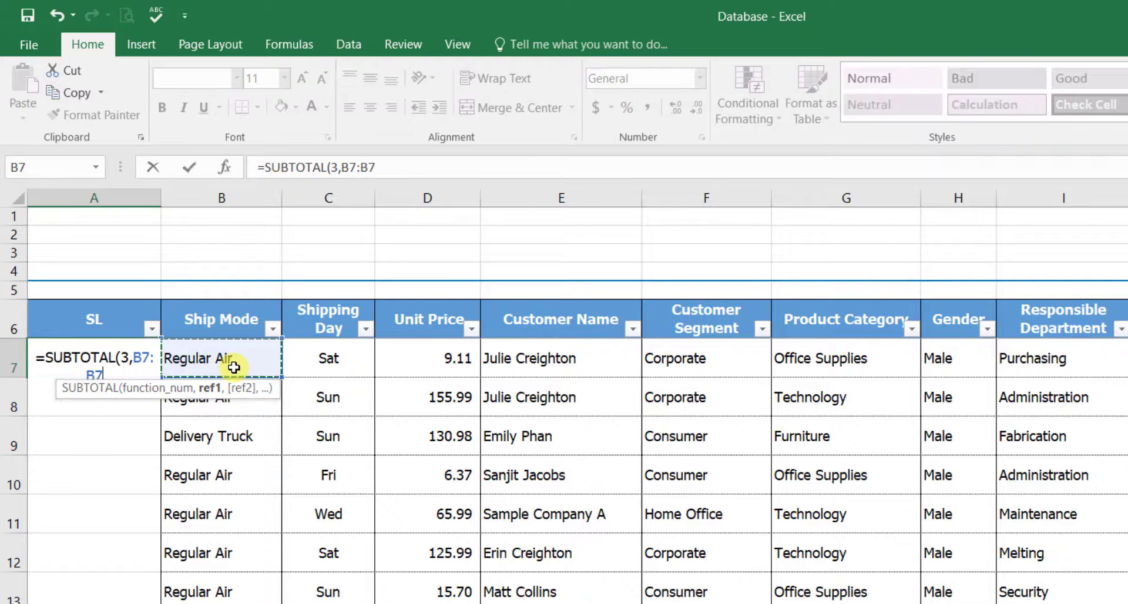
{"action": "type", "text": ")"}
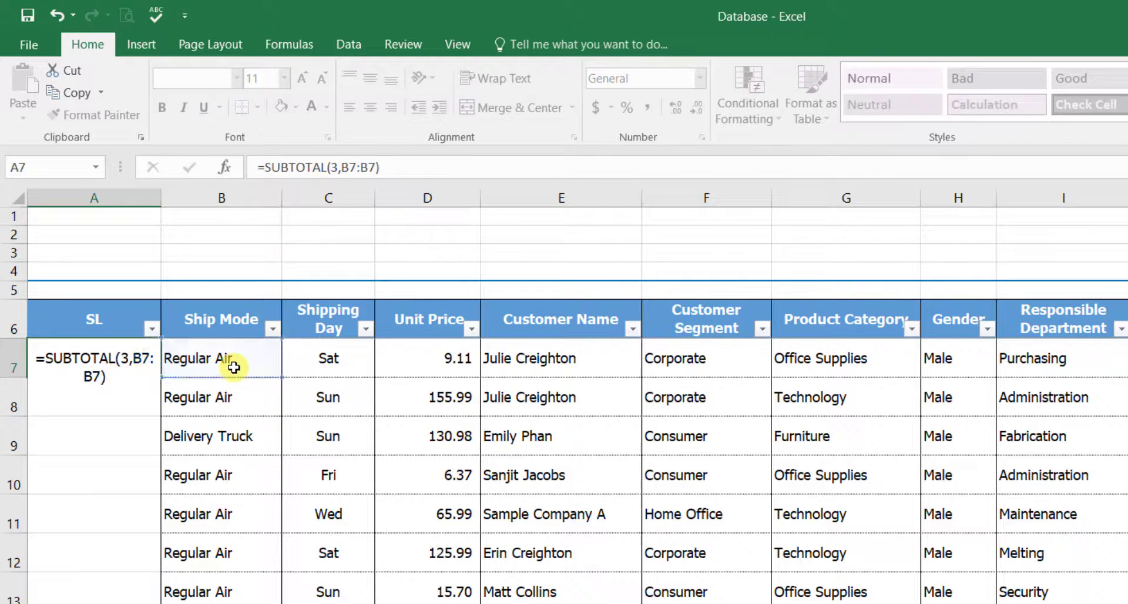
{"action": "key", "text": "Return"}
- Anchor the start of the range in A7 so the formula reads =SUBTOTAL(3,$B$7:B7), and fill it down the SL column
{"action": "left_click", "coordinate": [107, 364]}
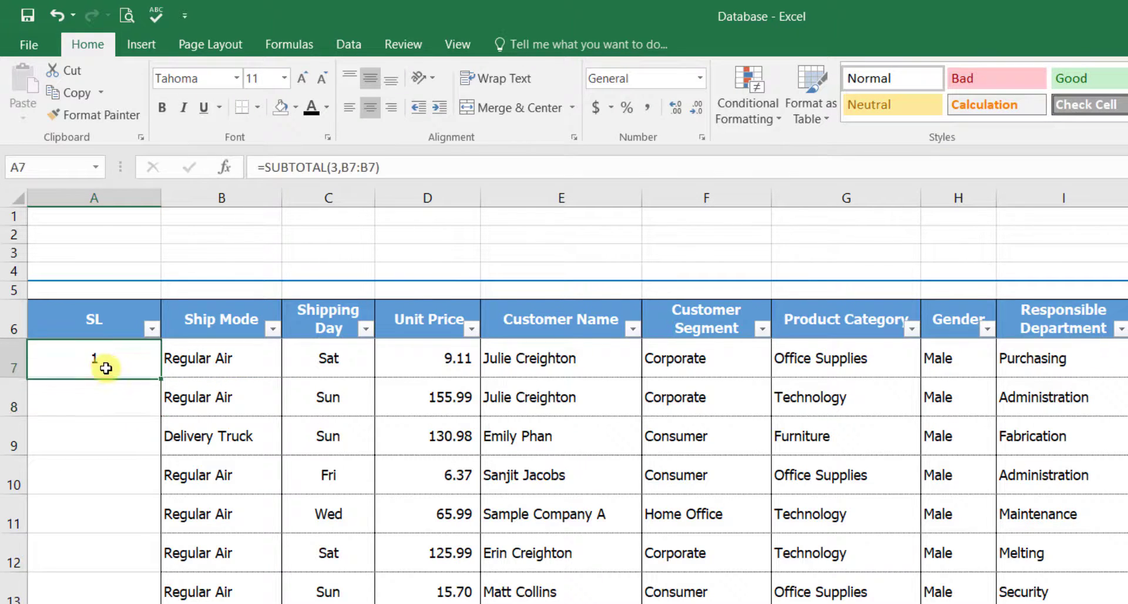
{"action": "left_click", "coordinate": [350, 170]}
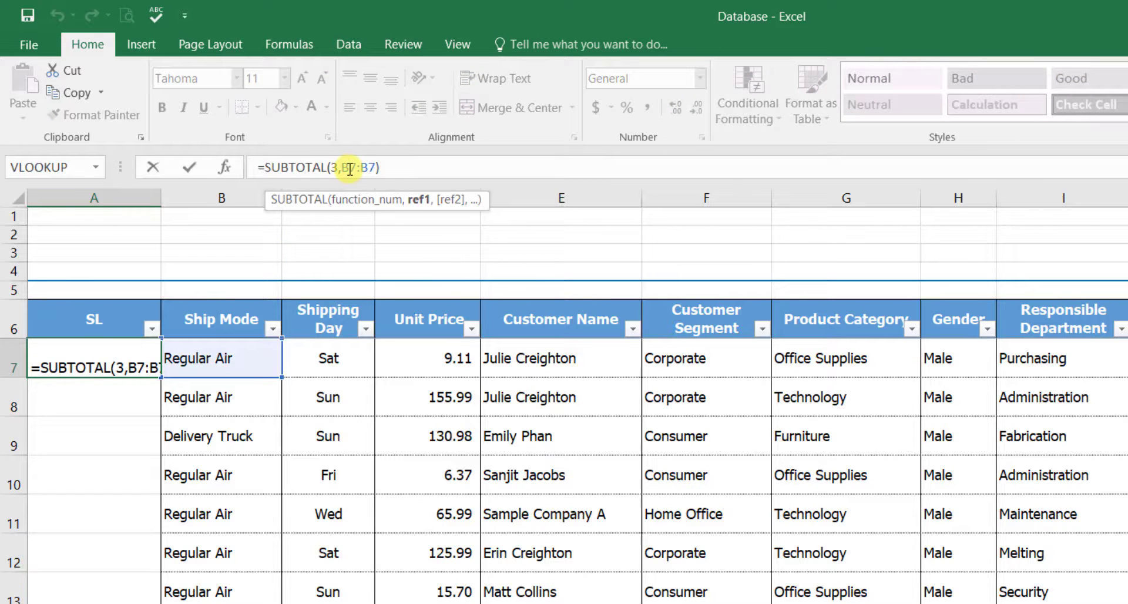
{"action": "key", "text": "F4"}
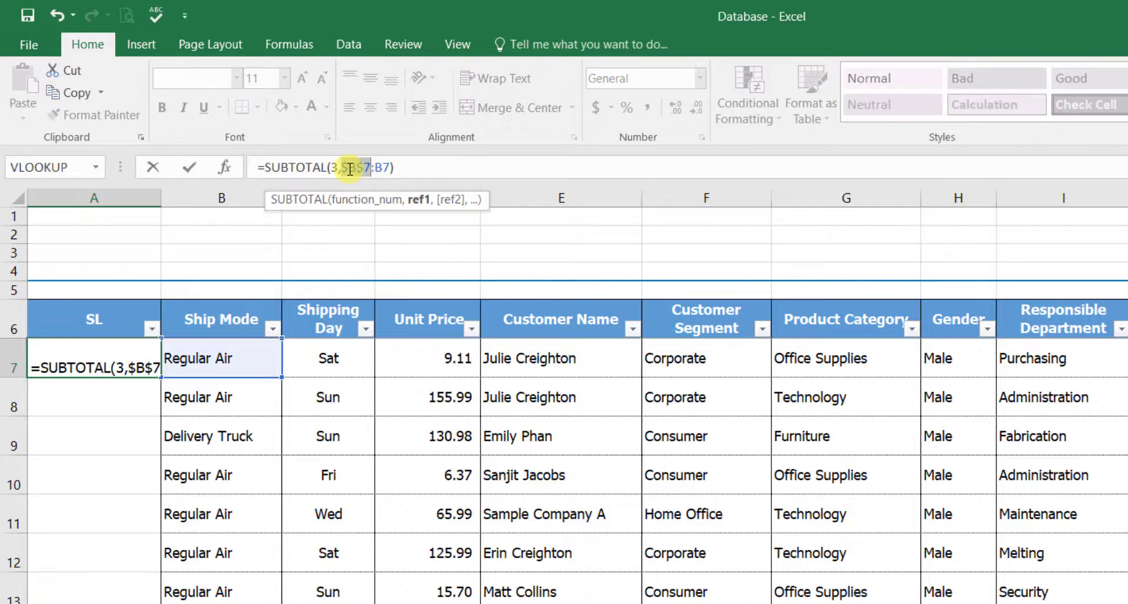
{"action": "key", "text": "ctrl+Return"}
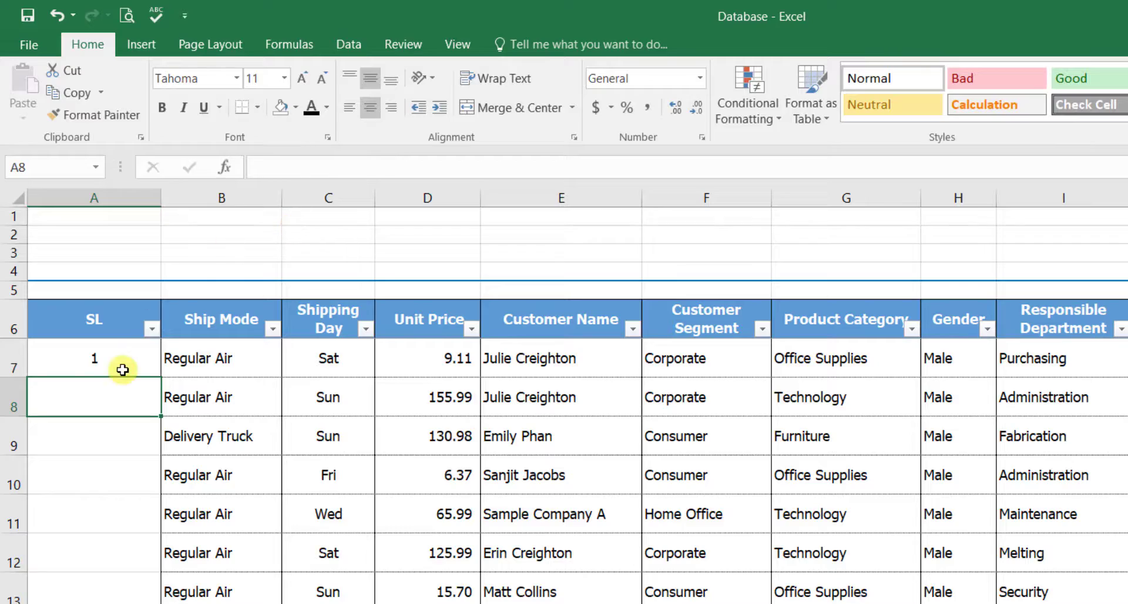
{"action": "double_click", "coordinate": [163, 378]}
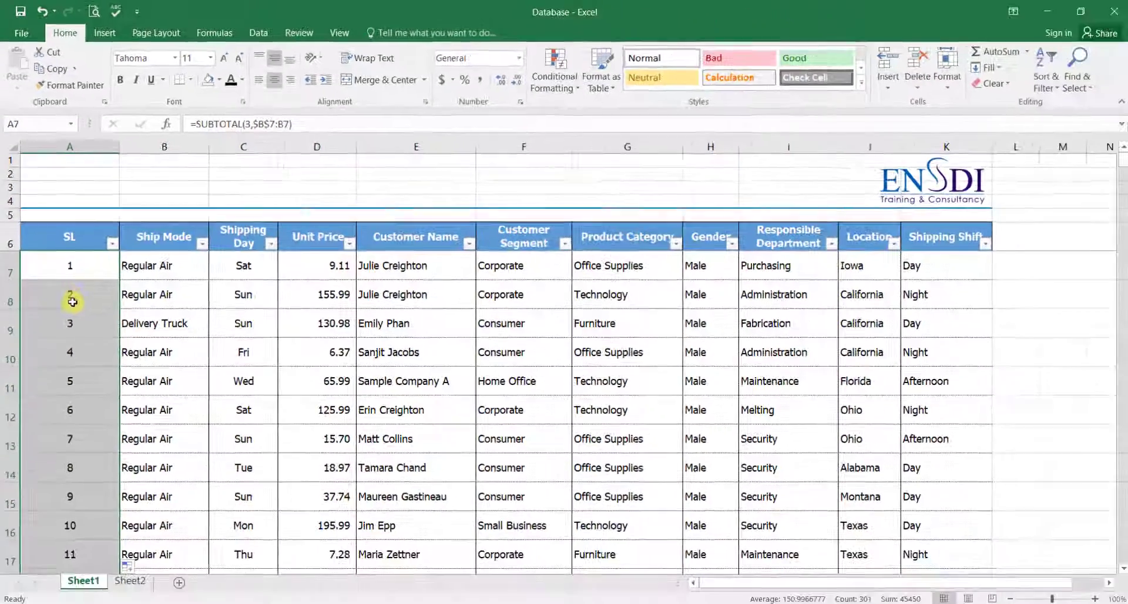
{"action": "key", "text": "Down"}
- Filter the Shipping Day column to show only Sun and select the visible SL numbers to check their sequence
{"action": "left_click", "coordinate": [242, 263]}
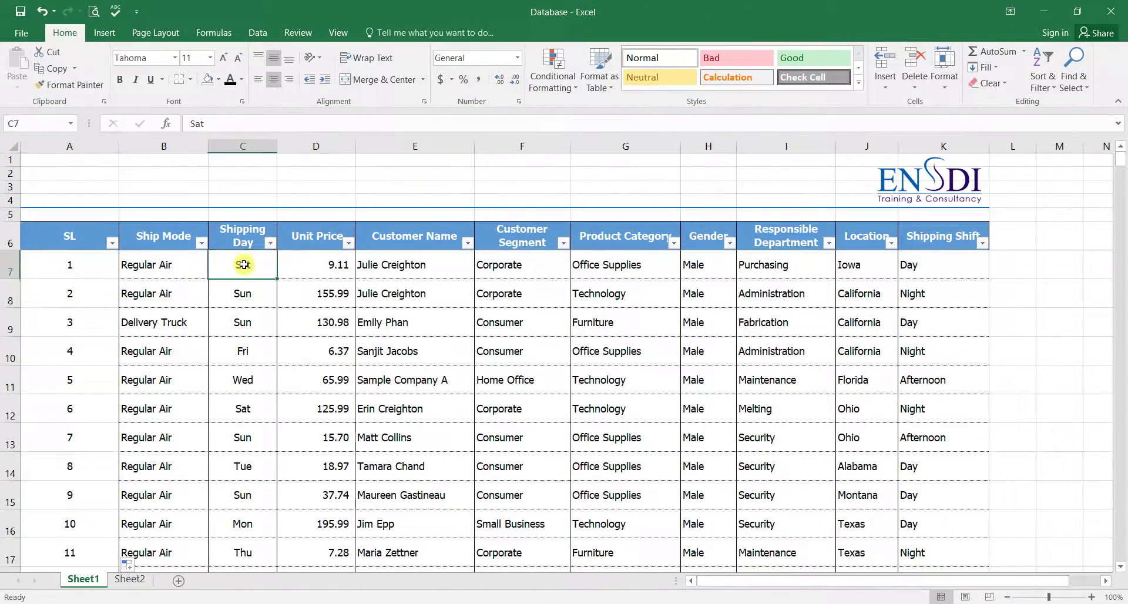
{"action": "left_click", "coordinate": [269, 243]}
{"action": "left_click", "coordinate": [138, 386]}
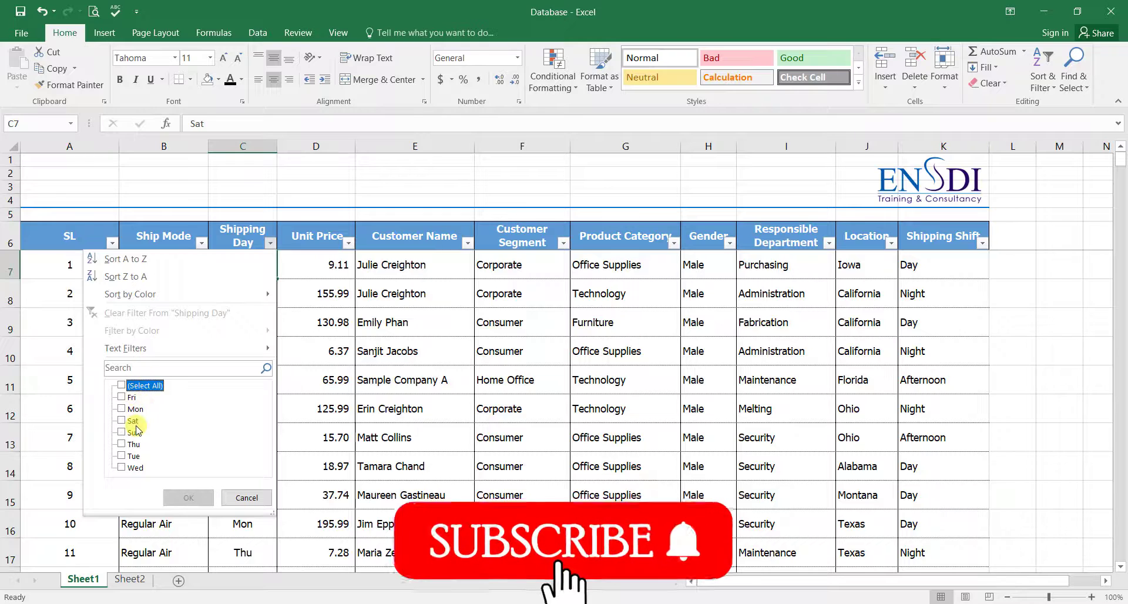
{"action": "left_click", "coordinate": [135, 432]}
{"action": "left_click", "coordinate": [179, 498]}
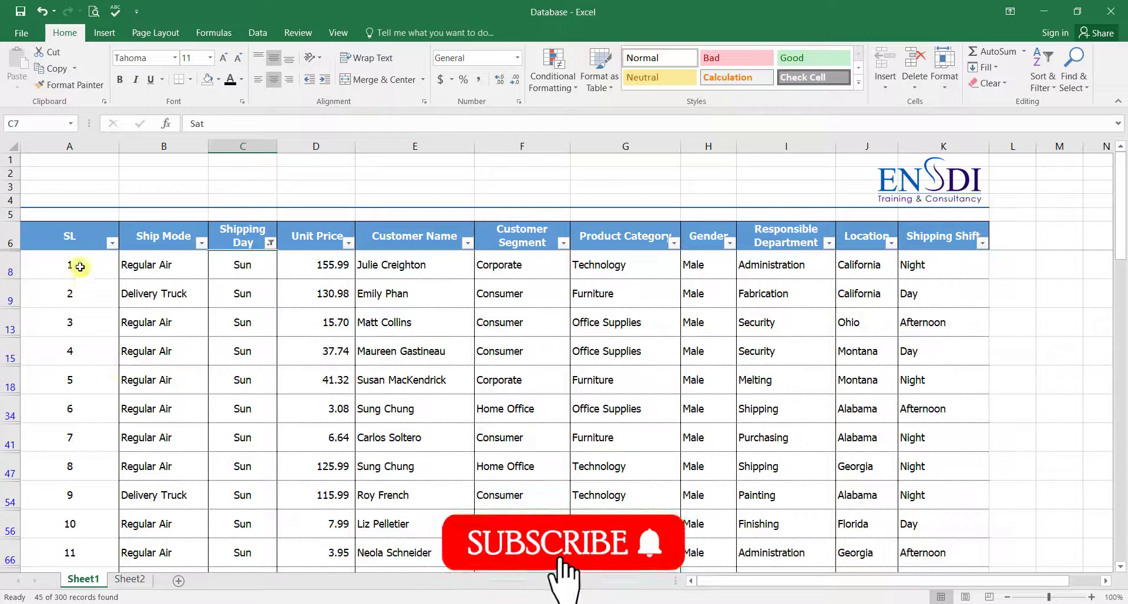
{"action": "left_click_drag", "start_coordinate": [76, 264], "coordinate": [83, 549]}
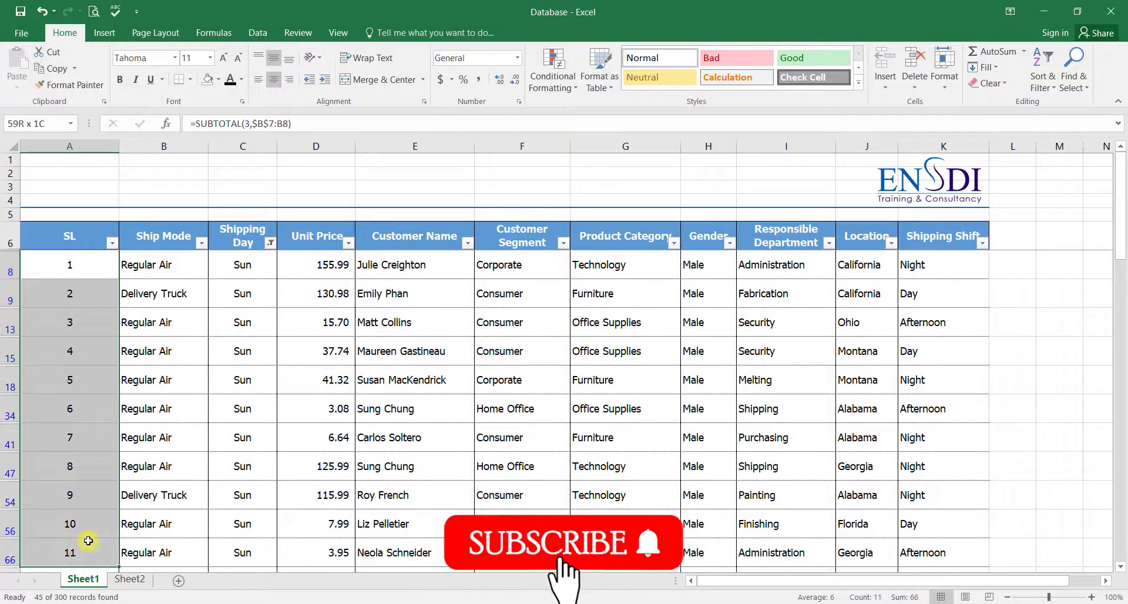
- Open the filter options of the Shipping Day column
{"action": "left_click", "coordinate": [270, 243]}
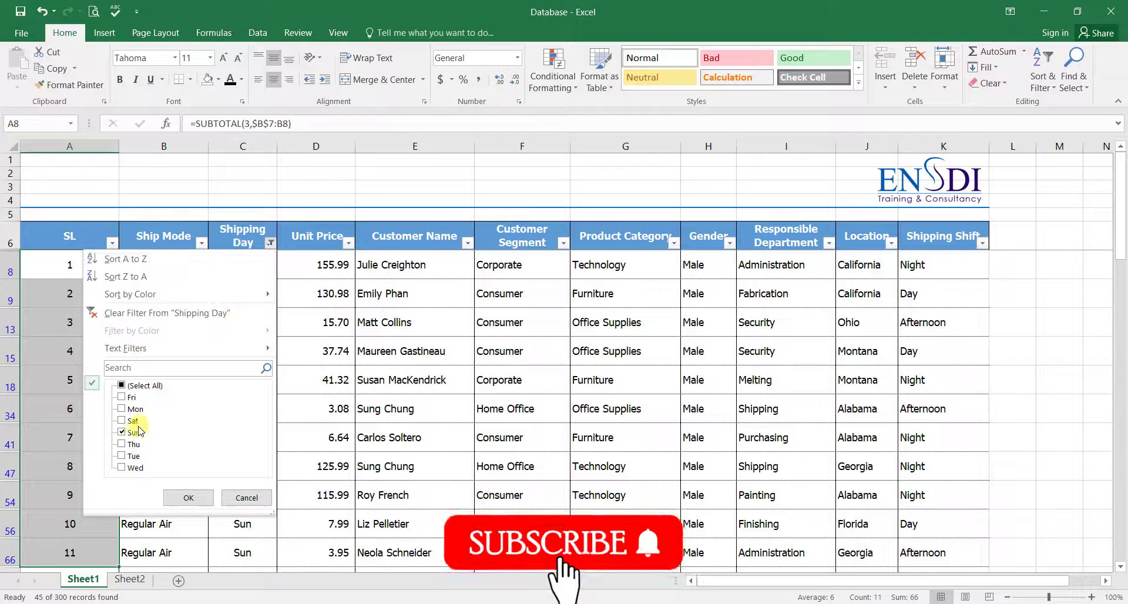